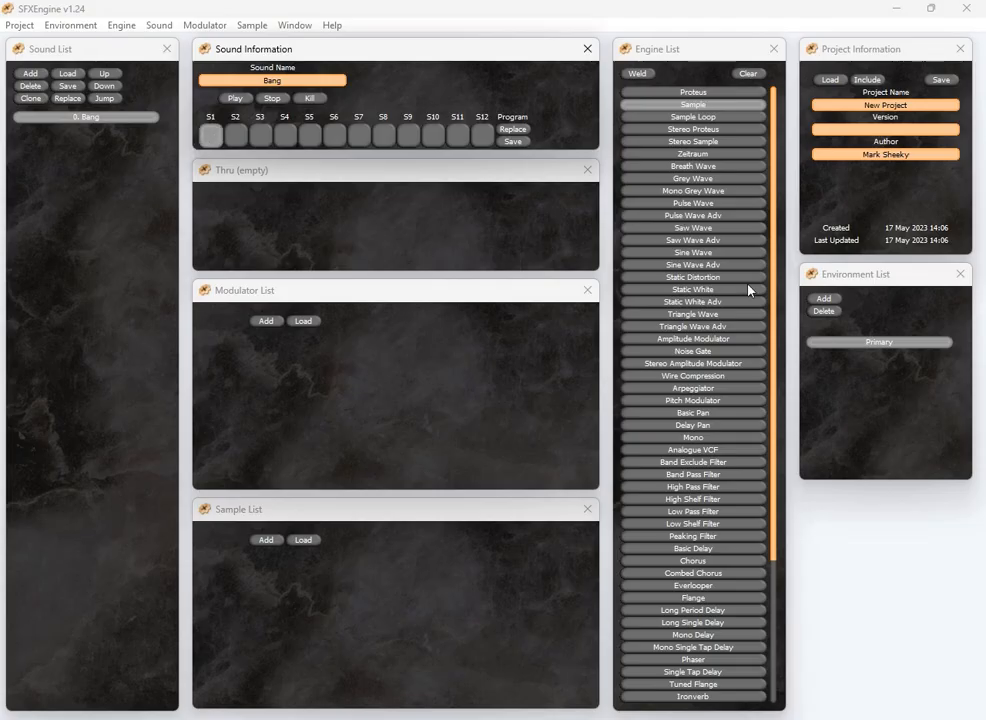
Weld a Grey Wave engine into the sound's first slot
{"action": "left_click", "coordinate": [775, 324]}
{"action": "left_click", "coordinate": [238, 143]}
{"action": "left_click", "coordinate": [692, 179]}
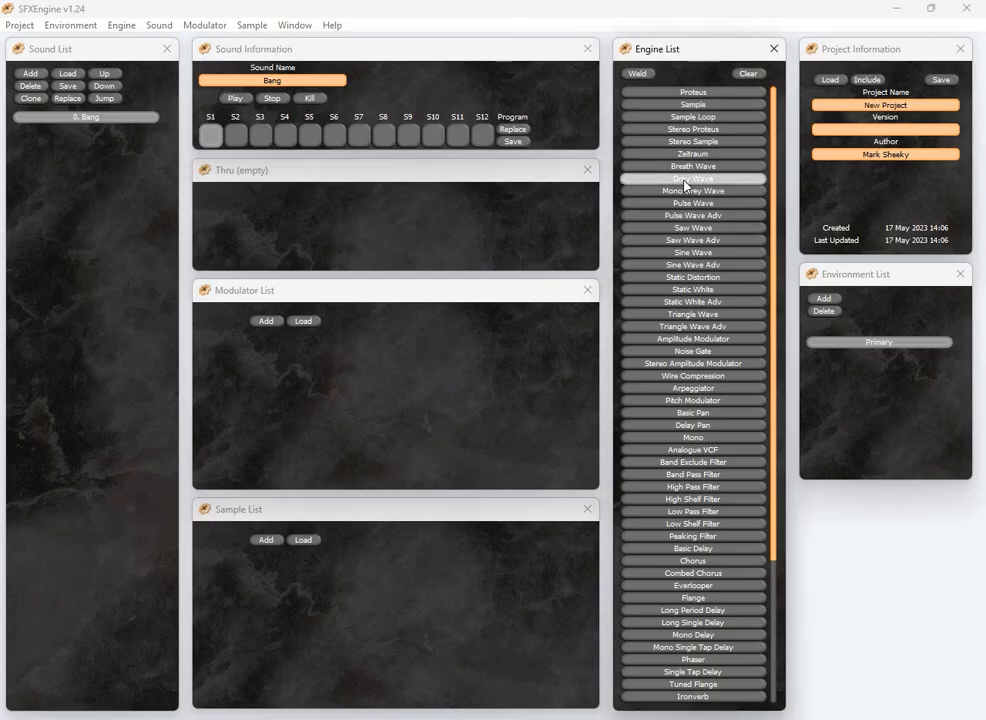
{"action": "left_click", "coordinate": [637, 73]}
Adjust the Grey Wave level to 0.500, playing the sound to audition it
{"action": "left_click_drag", "start_coordinate": [275, 237], "coordinate": [256, 241]}
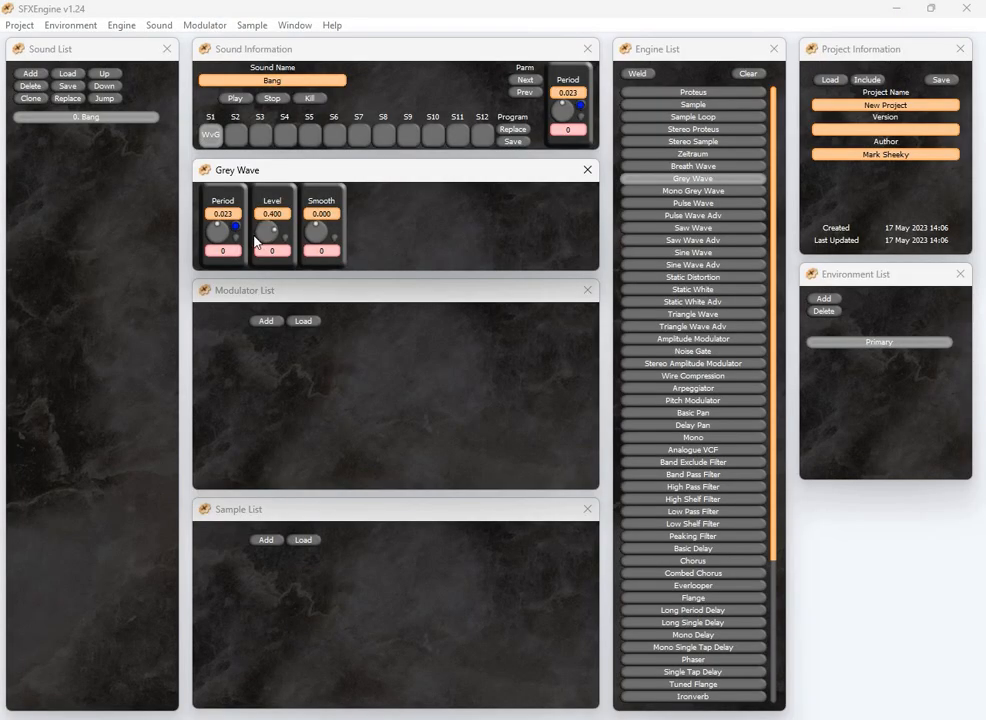
{"action": "left_click", "coordinate": [241, 99]}
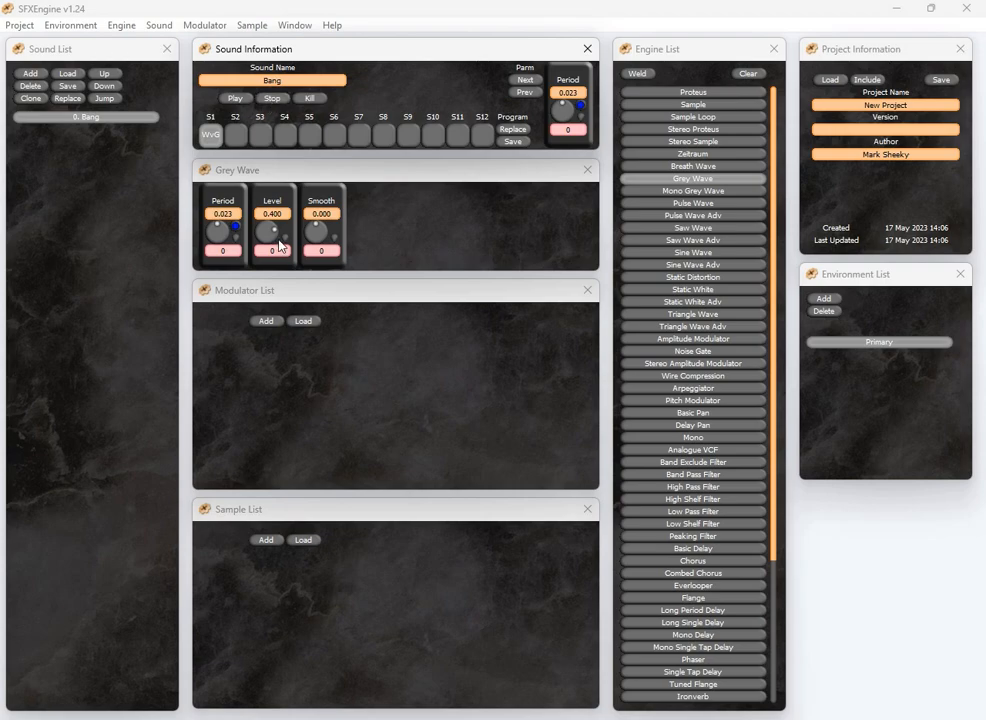
{"action": "left_click_drag", "start_coordinate": [258, 233], "coordinate": [276, 238]}
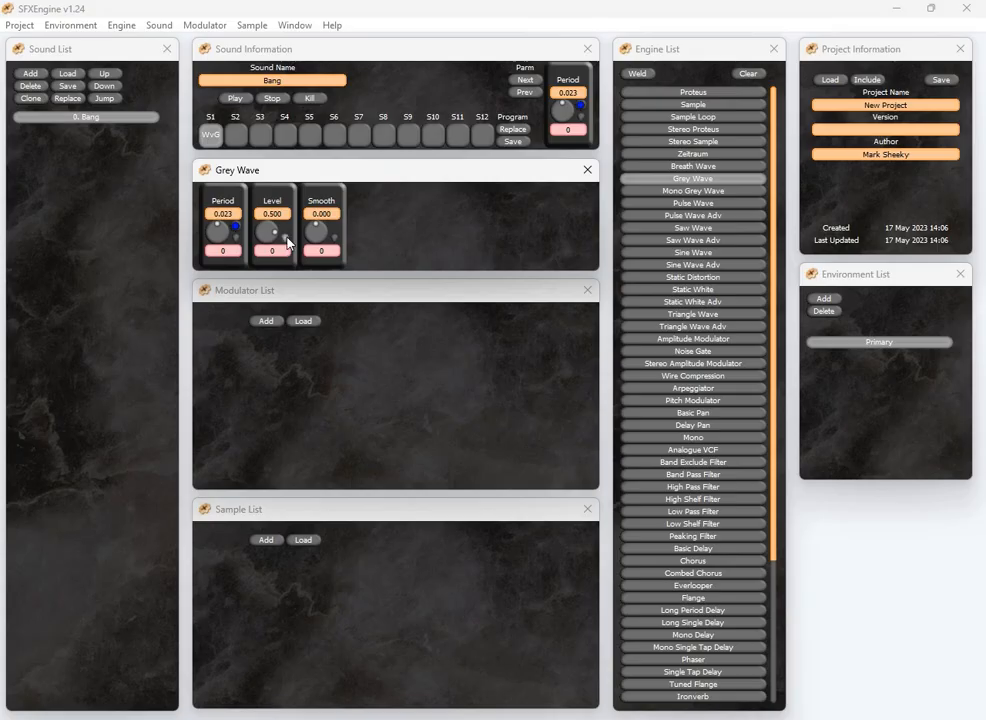
Load the FadeB modulator onto the Grey Wave level and set the level value to 0.000
{"action": "left_click", "coordinate": [303, 321]}
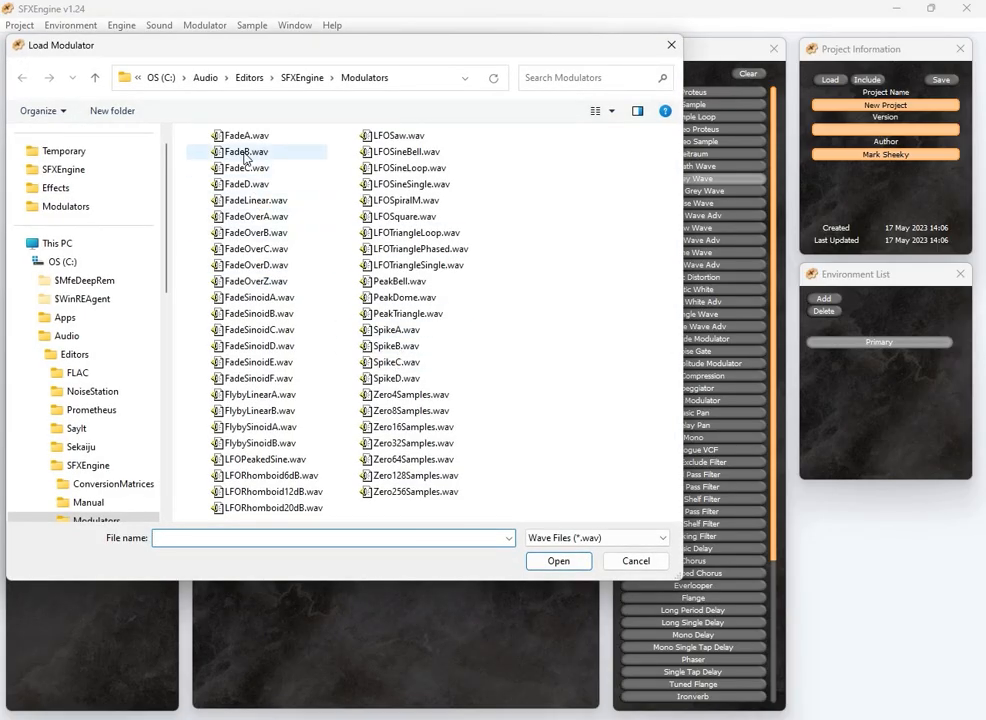
{"action": "left_click", "coordinate": [245, 153]}
{"action": "left_click", "coordinate": [560, 560]}
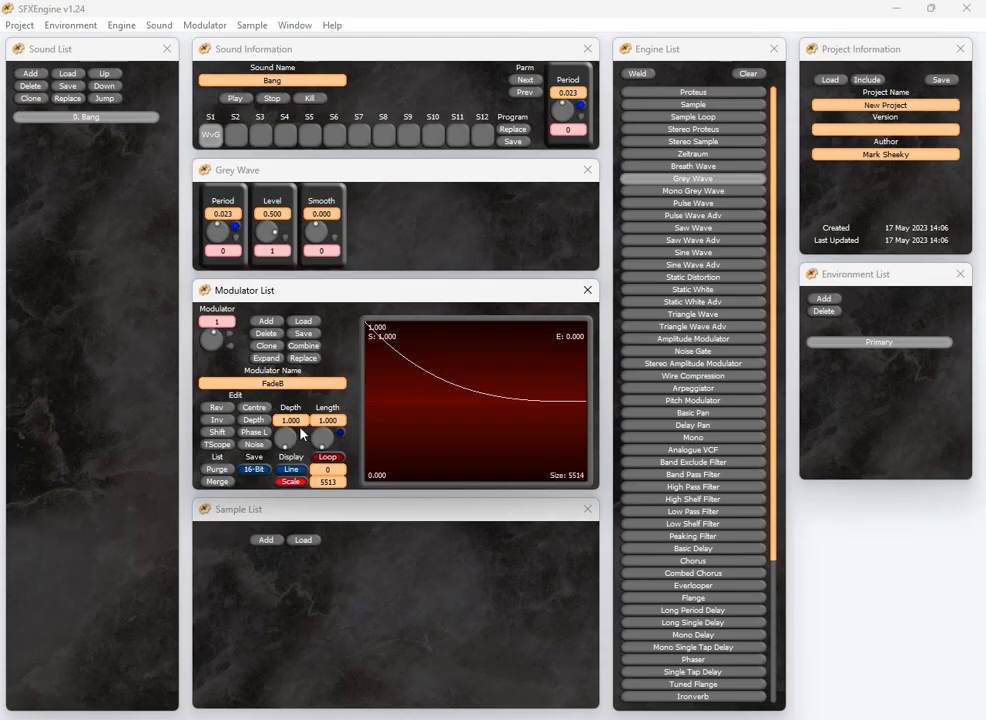
{"action": "left_click", "coordinate": [282, 216]}
{"action": "key", "text": "Return"}
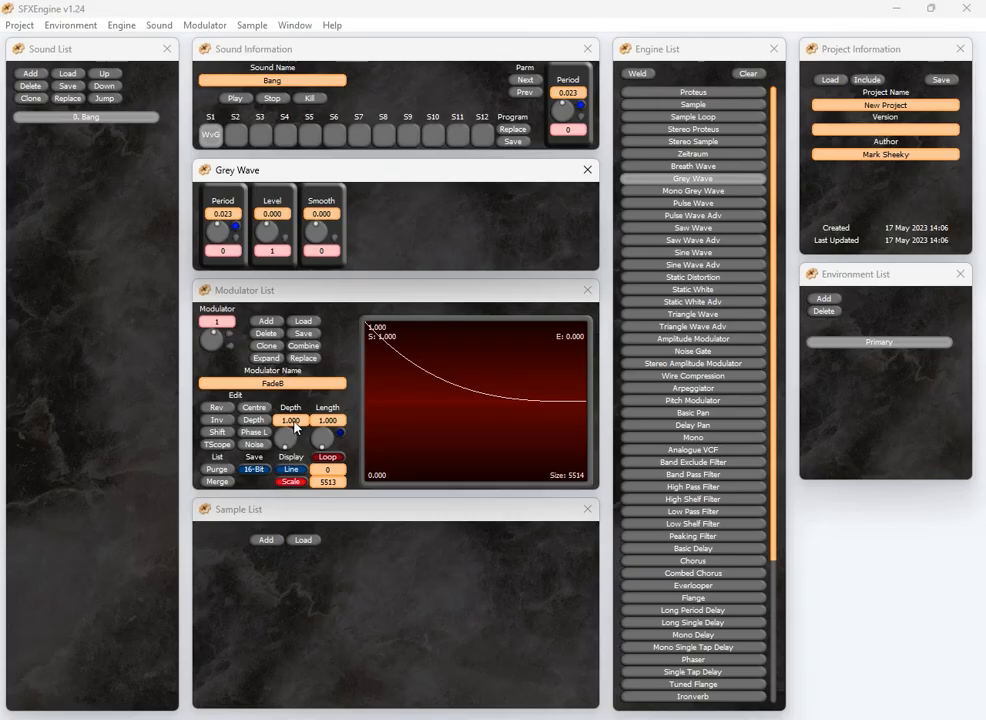
Replace the modulator with the FadeLinear waveform
{"action": "left_click_drag", "start_coordinate": [289, 434], "coordinate": [322, 451]}
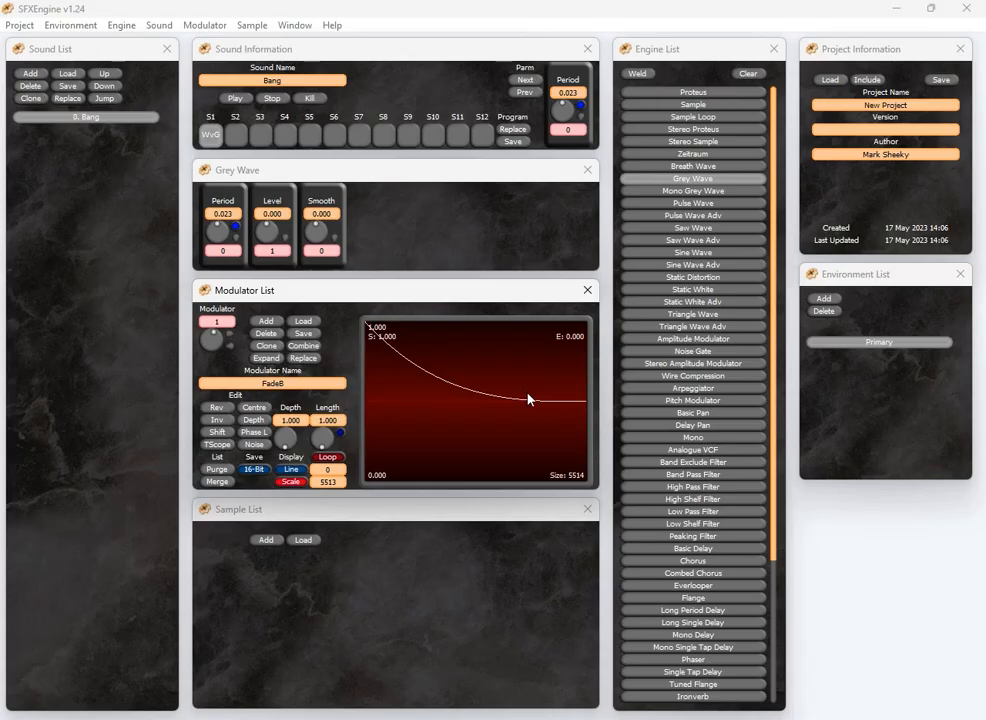
{"action": "left_click", "coordinate": [304, 361]}
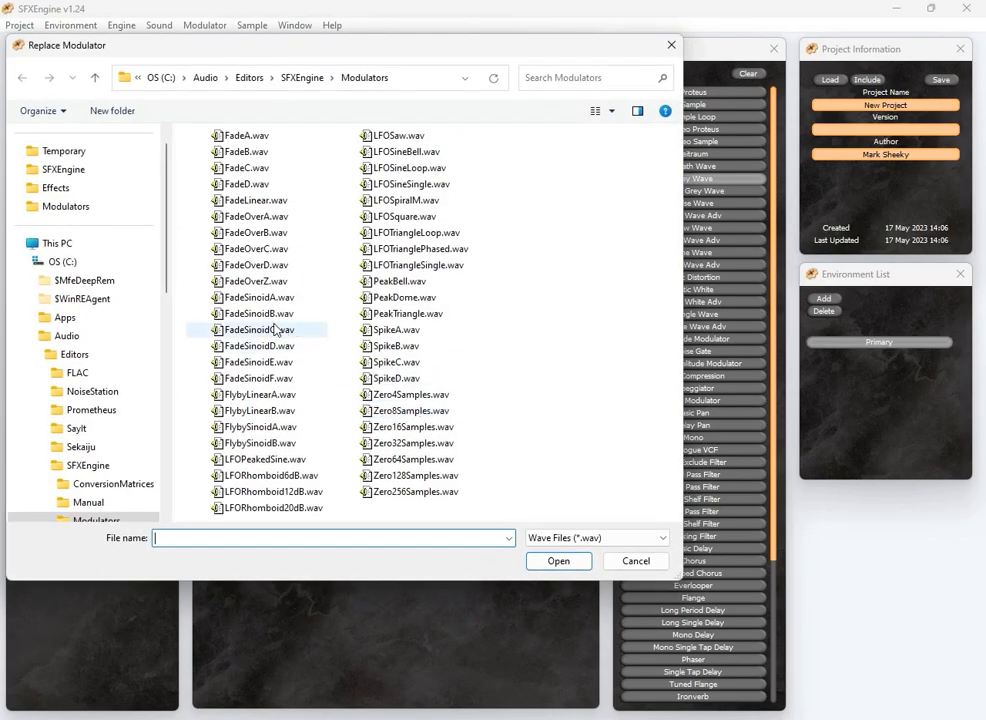
{"action": "left_click", "coordinate": [245, 200]}
{"action": "left_click", "coordinate": [558, 561]}
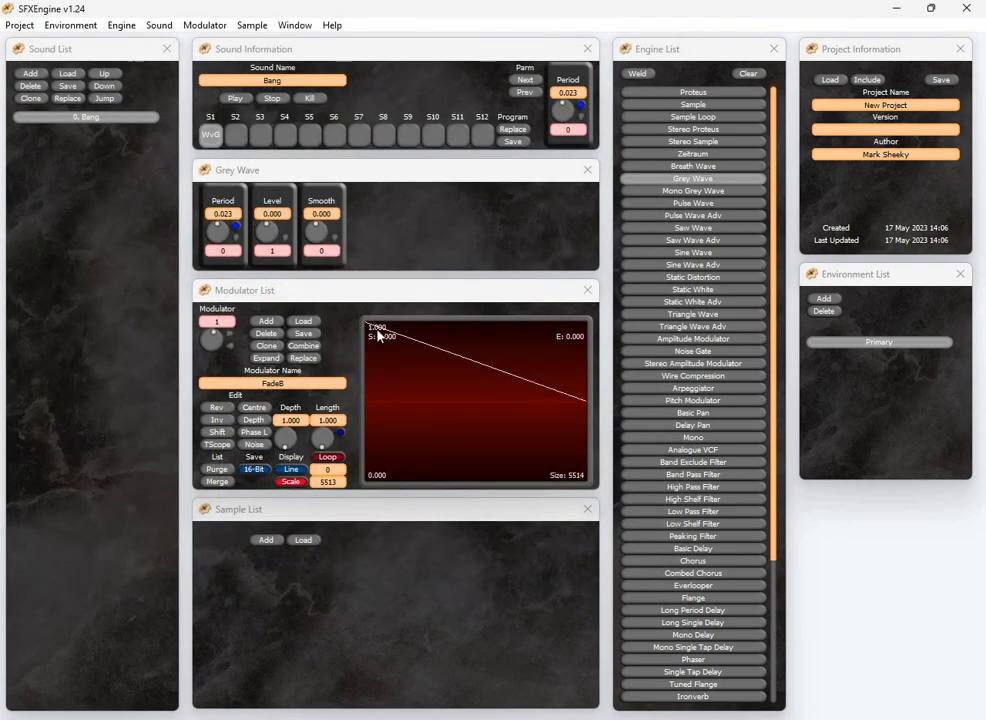
Replace the modulator with the LFOSineLoop waveform
{"action": "left_click", "coordinate": [303, 361]}
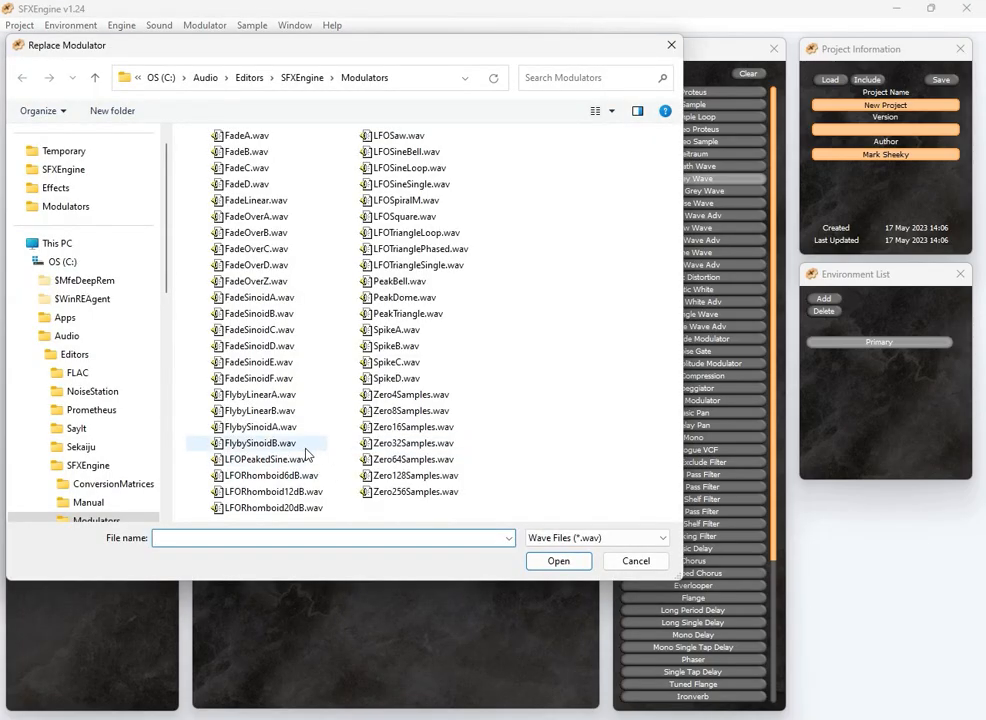
{"action": "left_click", "coordinate": [410, 169]}
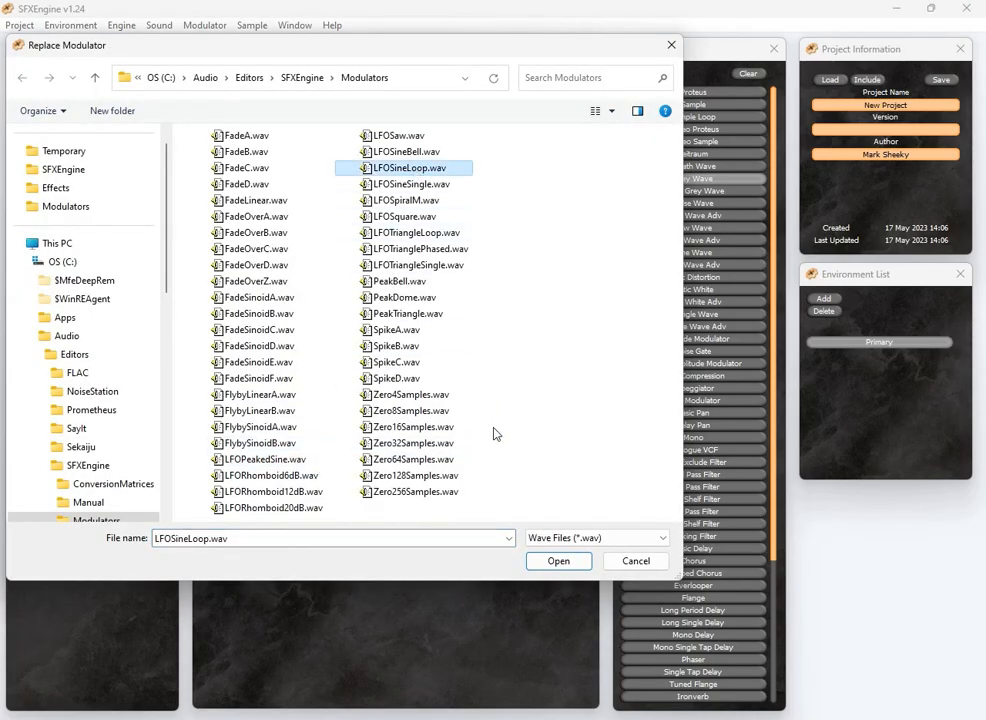
{"action": "left_click", "coordinate": [562, 562]}
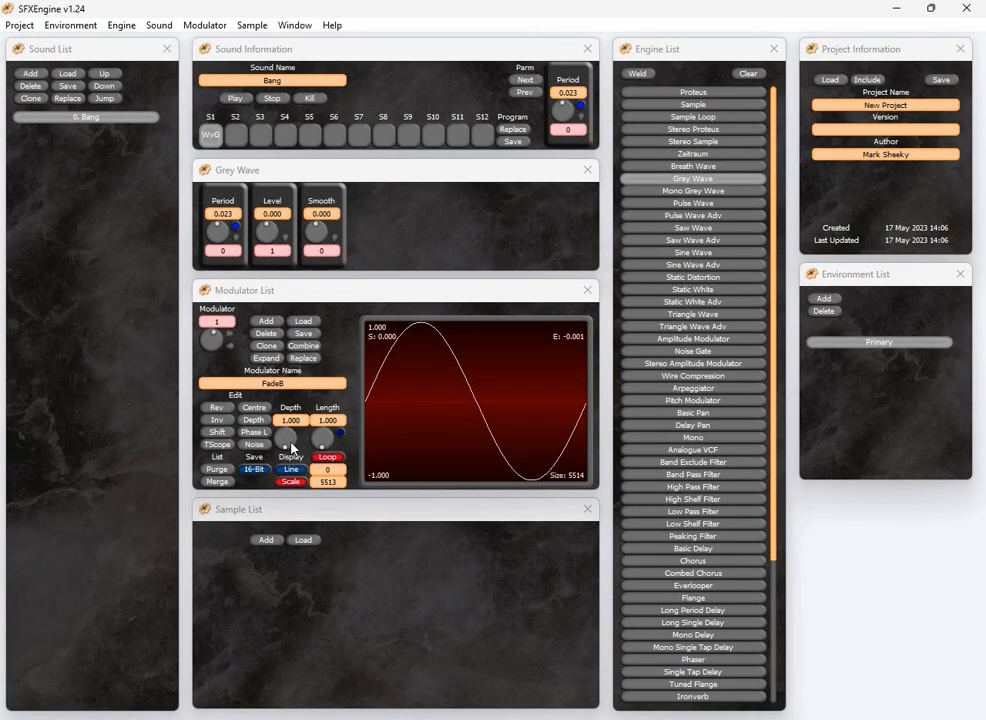
Set the modulator depth to 0.600 and combine it by multiplication with FadeB
{"action": "mouse_move", "coordinate": [291, 442]}
{"action": "left_mouse_down"}
{"action": "mouse_move", "coordinate": [255, 435]}
{"action": "mouse_move", "coordinate": [320, 449]}
{"action": "mouse_move", "coordinate": [293, 443]}
{"action": "mouse_move", "coordinate": [302, 445]}
{"action": "left_mouse_up"}
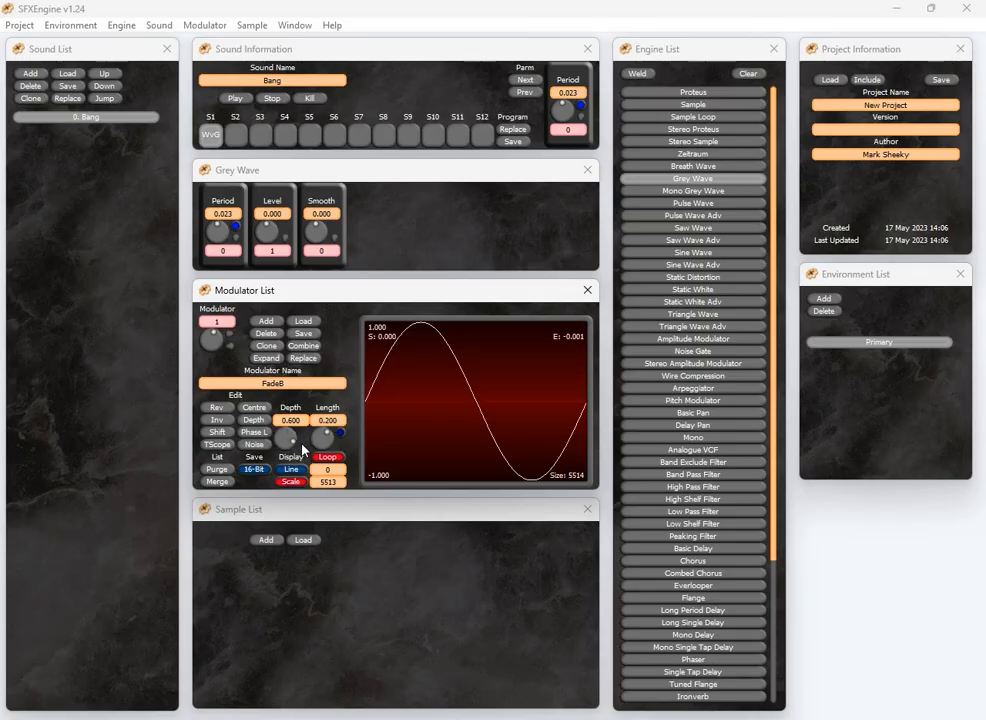
{"action": "left_click", "coordinate": [311, 346]}
{"action": "left_click", "coordinate": [260, 150]}
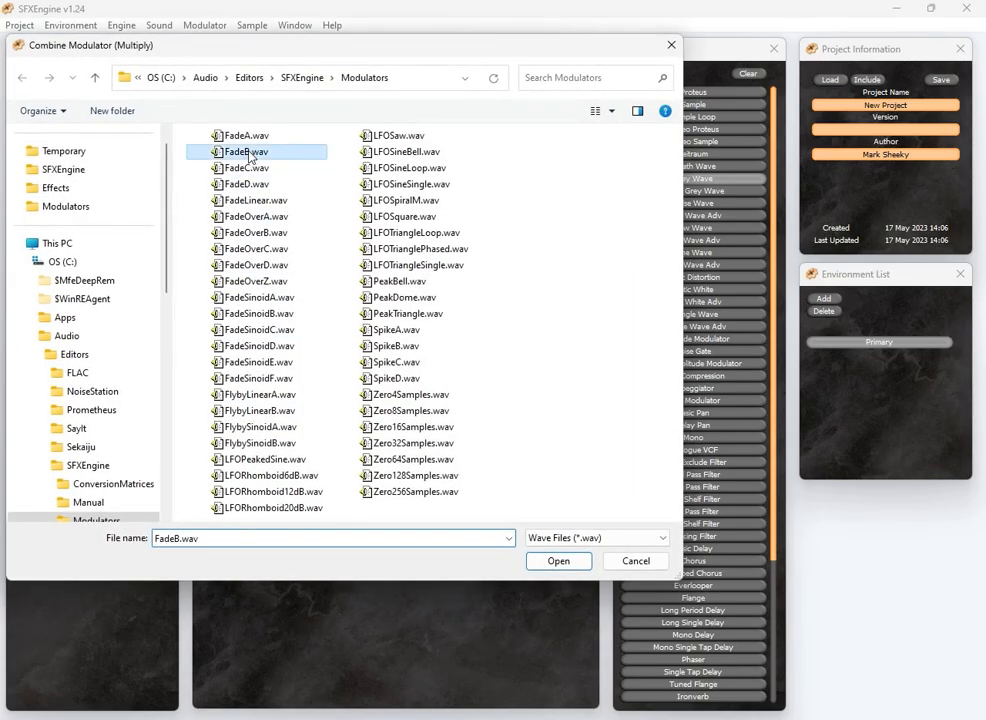
{"action": "key", "text": "Return"}
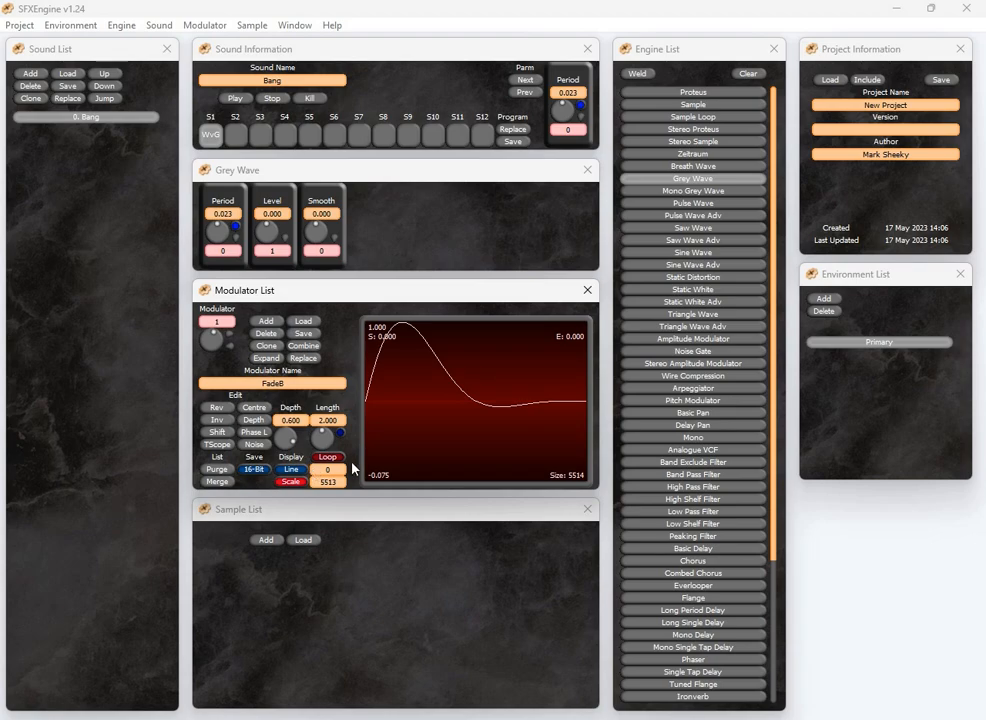
Centre the modulator waveform and rescale its depth to 0.400
{"action": "left_click", "coordinate": [255, 411]}
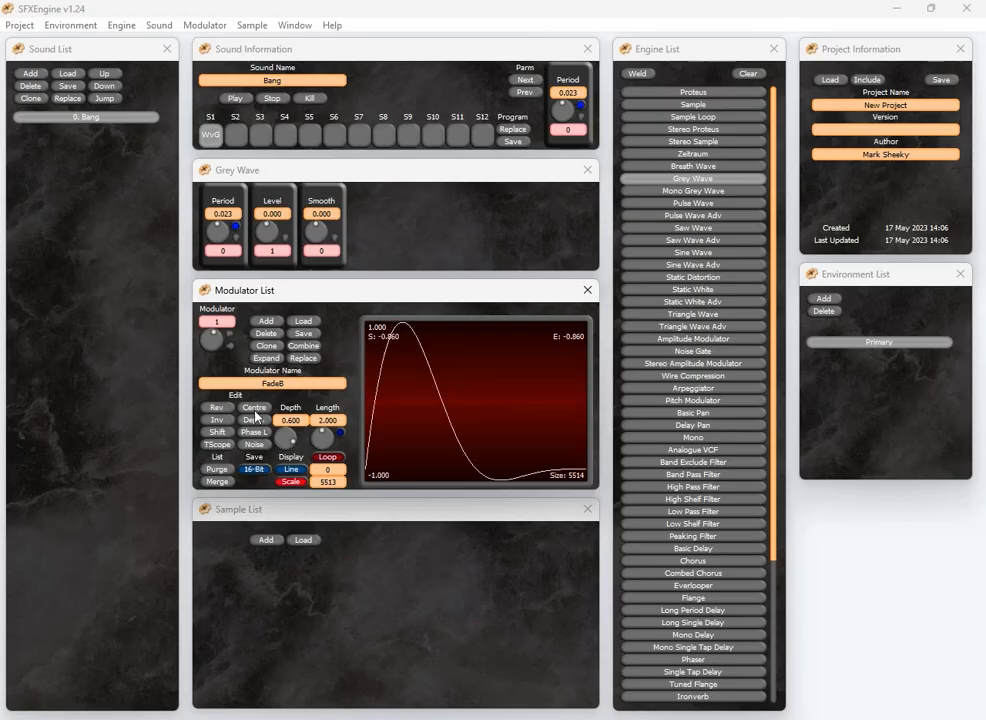
{"action": "left_click_drag", "start_coordinate": [280, 438], "coordinate": [269, 437]}
{"action": "left_click", "coordinate": [255, 421]}
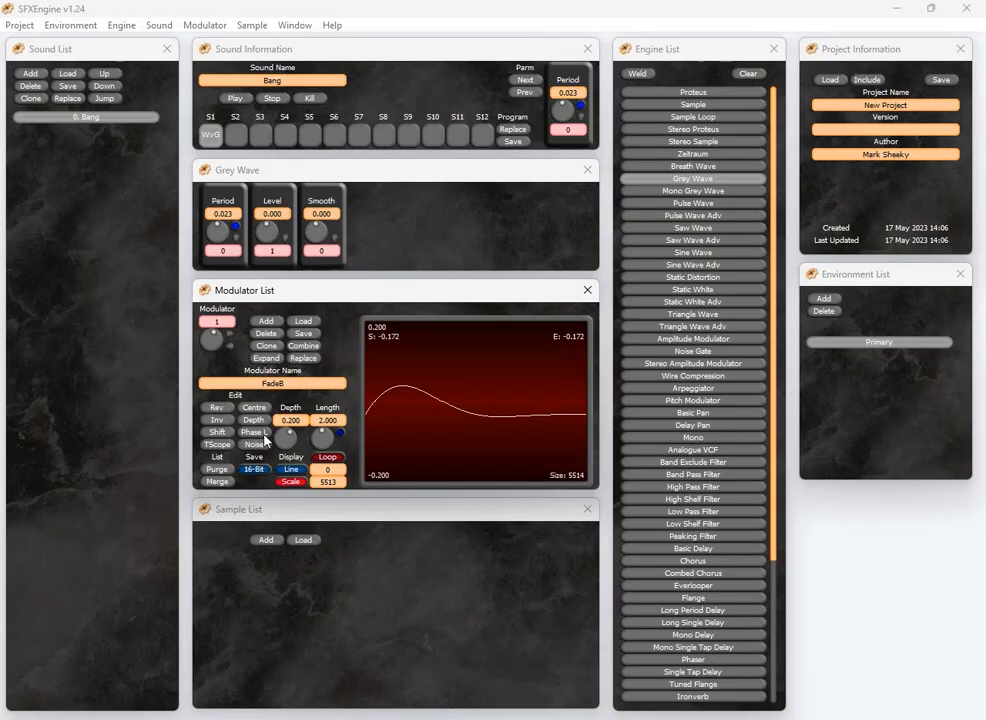
{"action": "left_click_drag", "start_coordinate": [290, 438], "coordinate": [299, 438]}
Apply the Phase L and Shift edits to the modulator waveform
{"action": "left_click", "coordinate": [256, 433]}
{"action": "left_click", "coordinate": [256, 433]}
{"action": "left_click", "coordinate": [256, 433]}
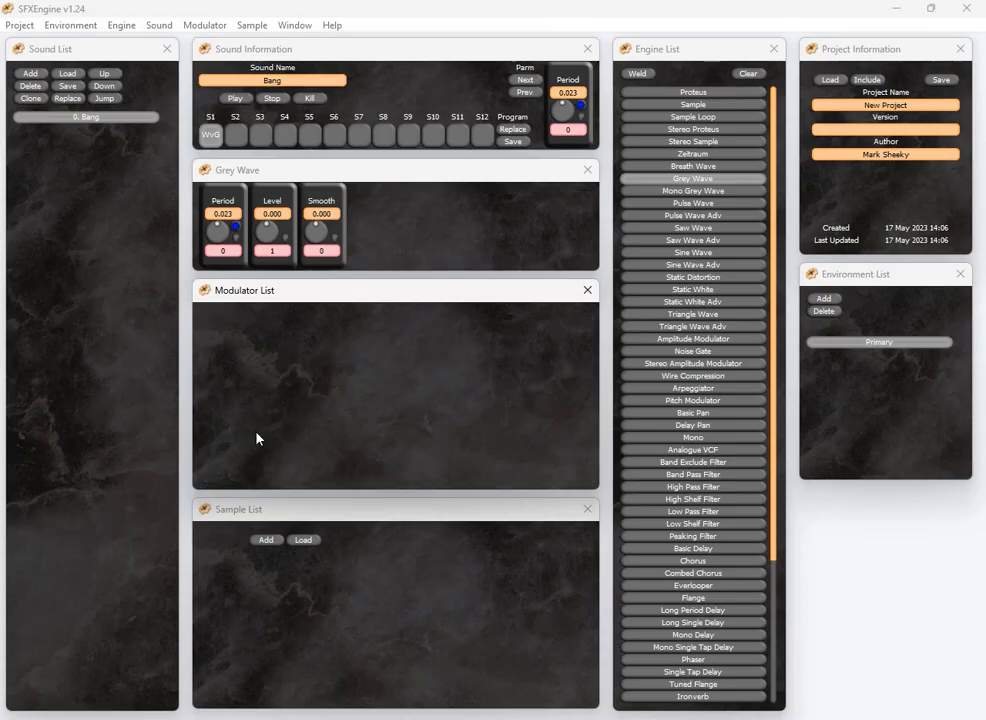
{"action": "left_click", "coordinate": [222, 427]}
{"action": "left_click", "coordinate": [222, 427]}
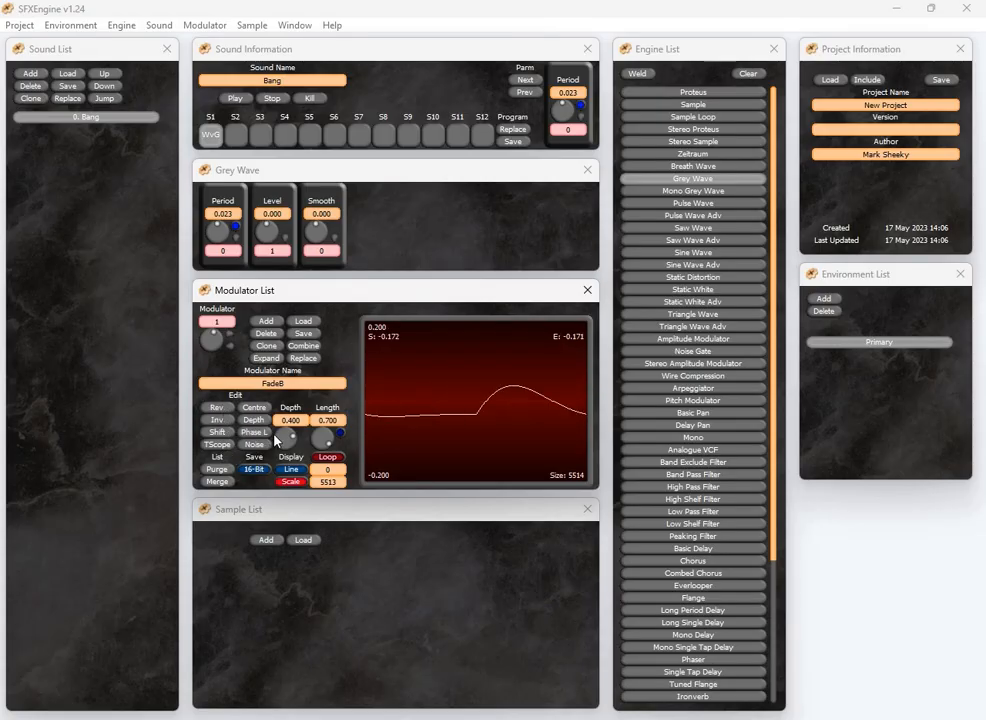
Replace the modulator with FadeB again
{"action": "left_click", "coordinate": [300, 357]}
{"action": "left_click", "coordinate": [249, 150]}
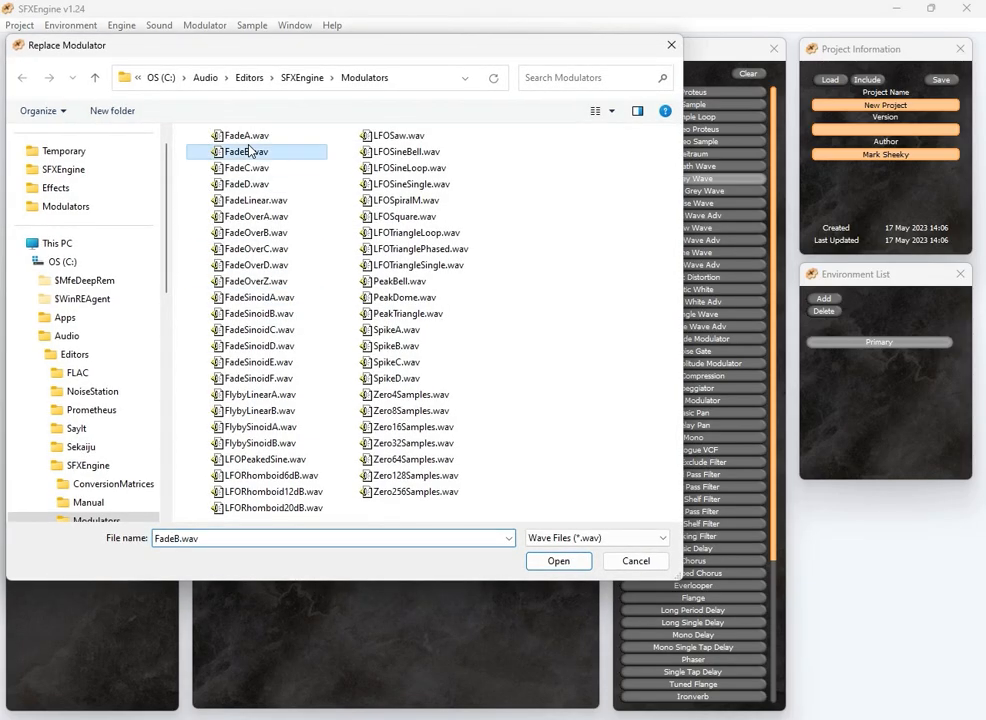
{"action": "double_click", "coordinate": [249, 151]}
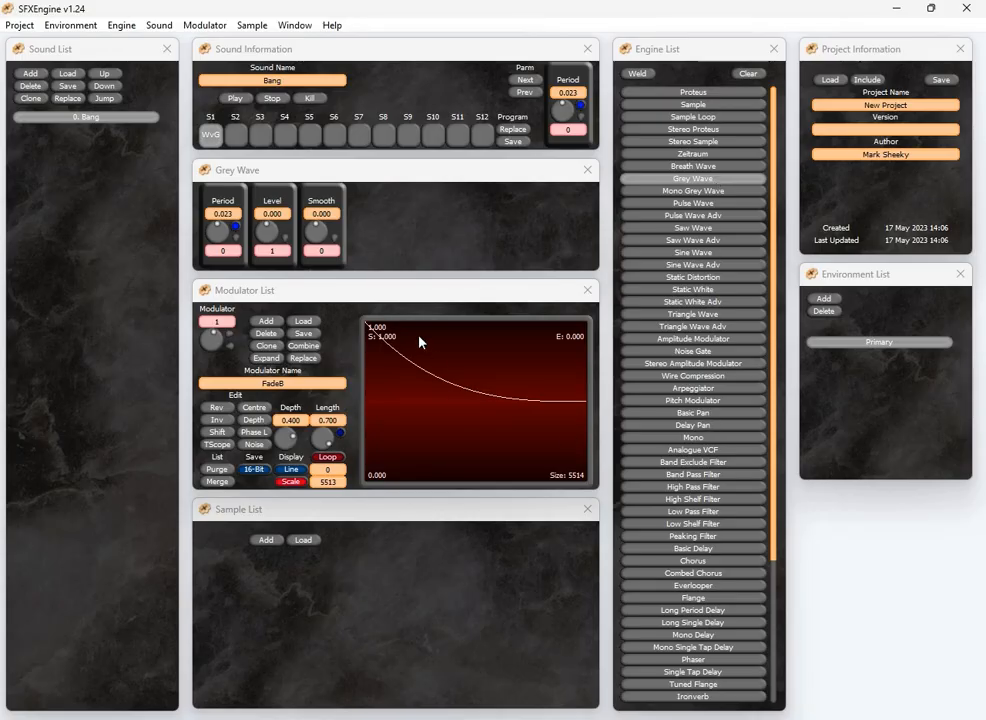
Set the modulator length to 1 and its depth to 0.800
{"action": "left_click", "coordinate": [333, 424]}
{"action": "type", "text": "1"}
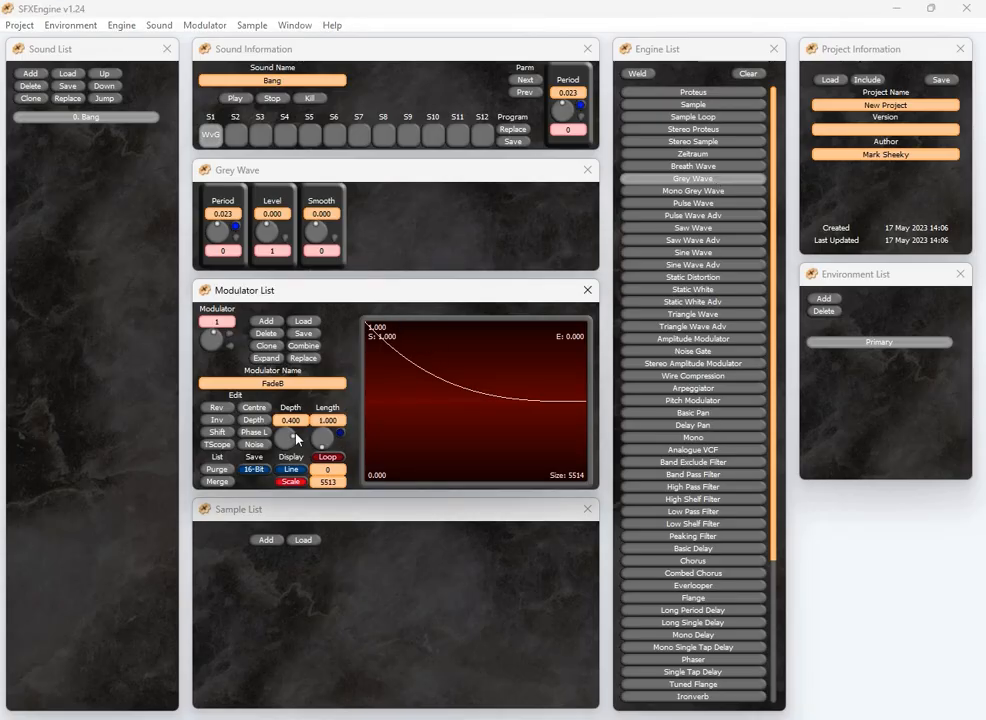
{"action": "left_click_drag", "start_coordinate": [288, 445], "coordinate": [310, 452]}
Weld a Flange engine into the second slot
{"action": "left_click", "coordinate": [236, 135]}
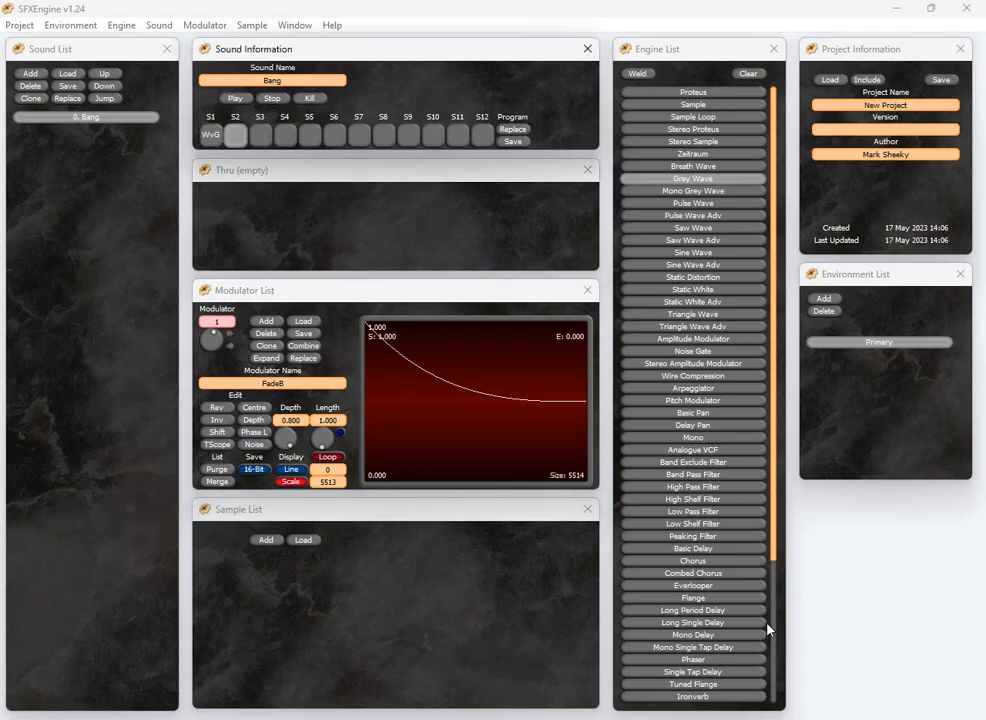
{"action": "scroll", "coordinate": [745, 603], "scroll_direction": "down", "scroll_amount": 5}
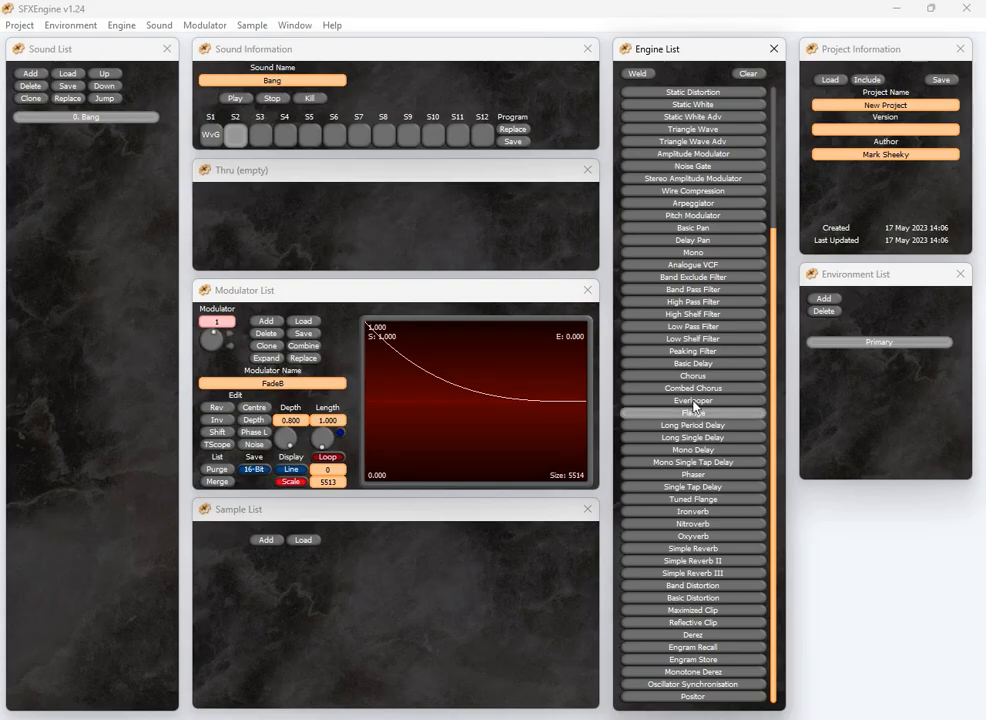
{"action": "left_click", "coordinate": [640, 75]}
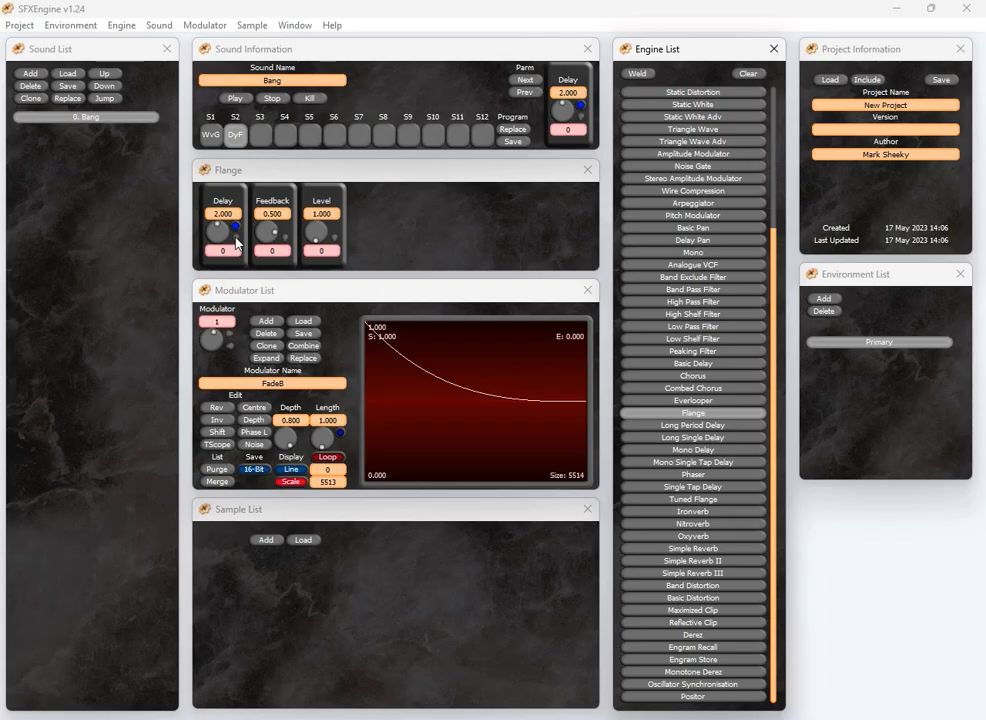
Load the LFOTriangleLoop modulator onto the Flange delay
{"action": "left_click", "coordinate": [303, 321]}
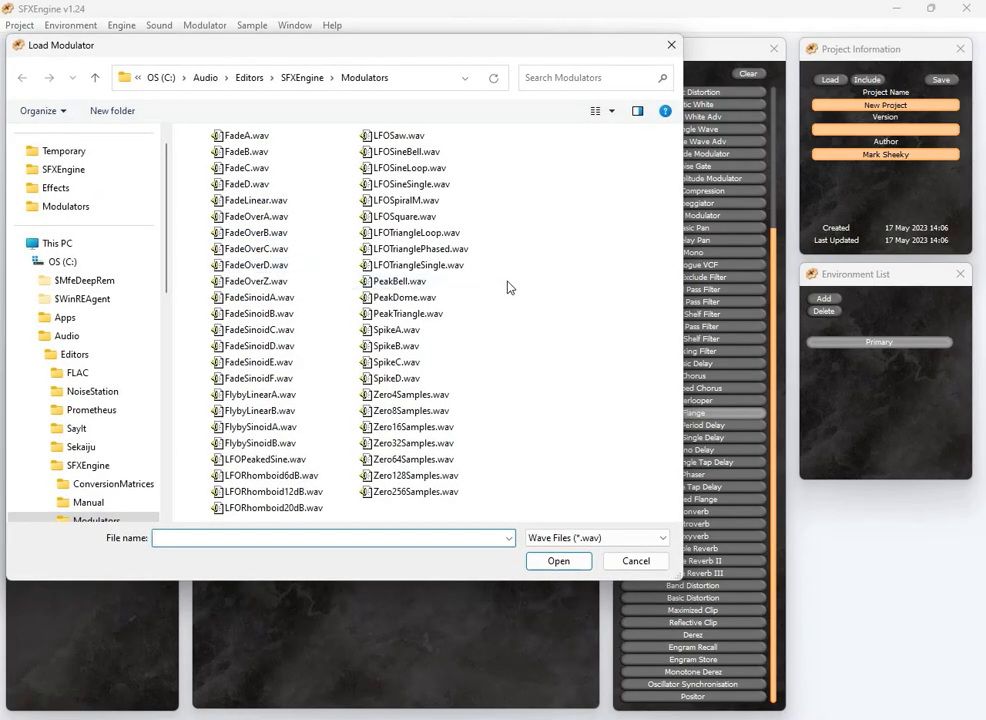
{"action": "left_click", "coordinate": [400, 232]}
{"action": "left_click", "coordinate": [556, 561]}
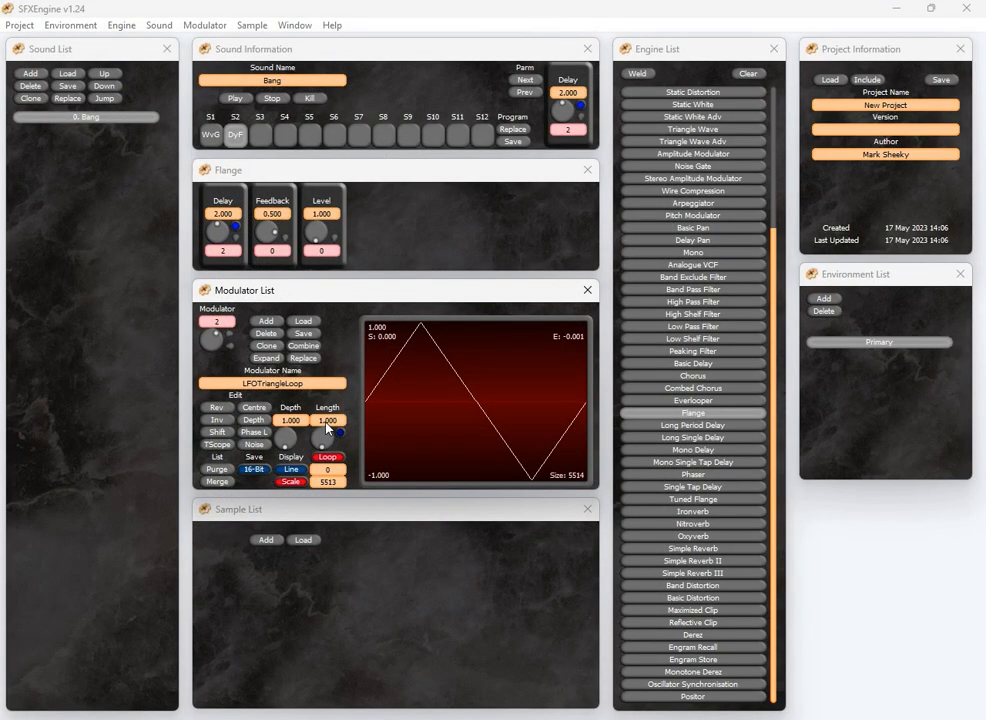
Set the triangle modulator's length to 0.800
{"action": "left_click_drag", "start_coordinate": [326, 444], "coordinate": [361, 454]}
{"action": "left_click", "coordinate": [260, 134]}
{"action": "left_click", "coordinate": [231, 141]}
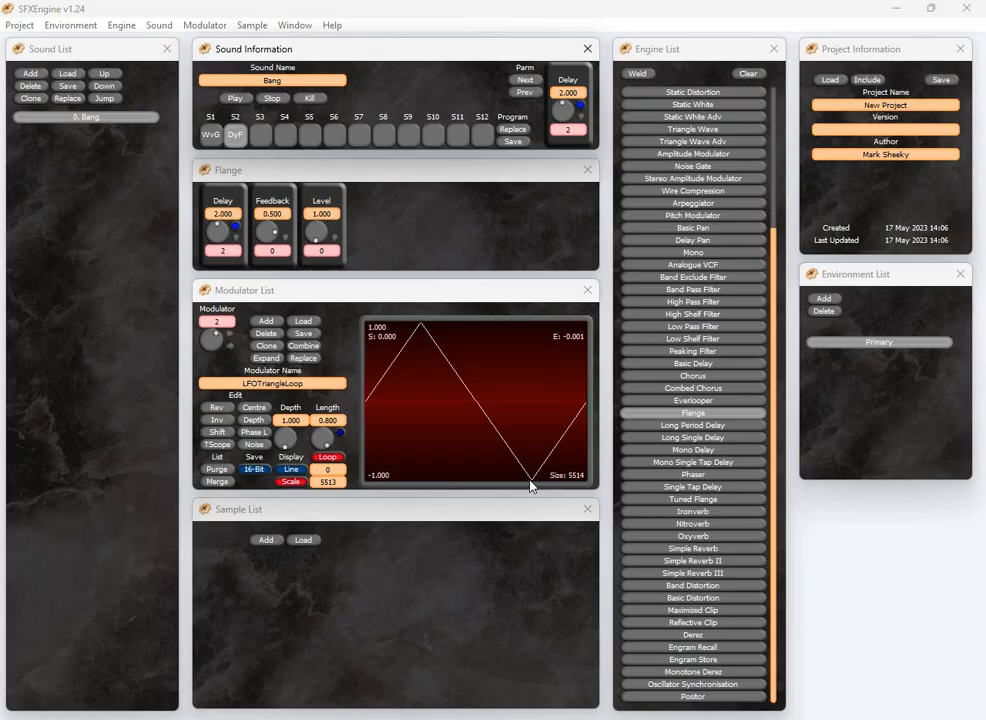
Try a modulator depth of 0.200, then reset the depth to its default
{"action": "left_click_drag", "start_coordinate": [290, 438], "coordinate": [251, 433]}
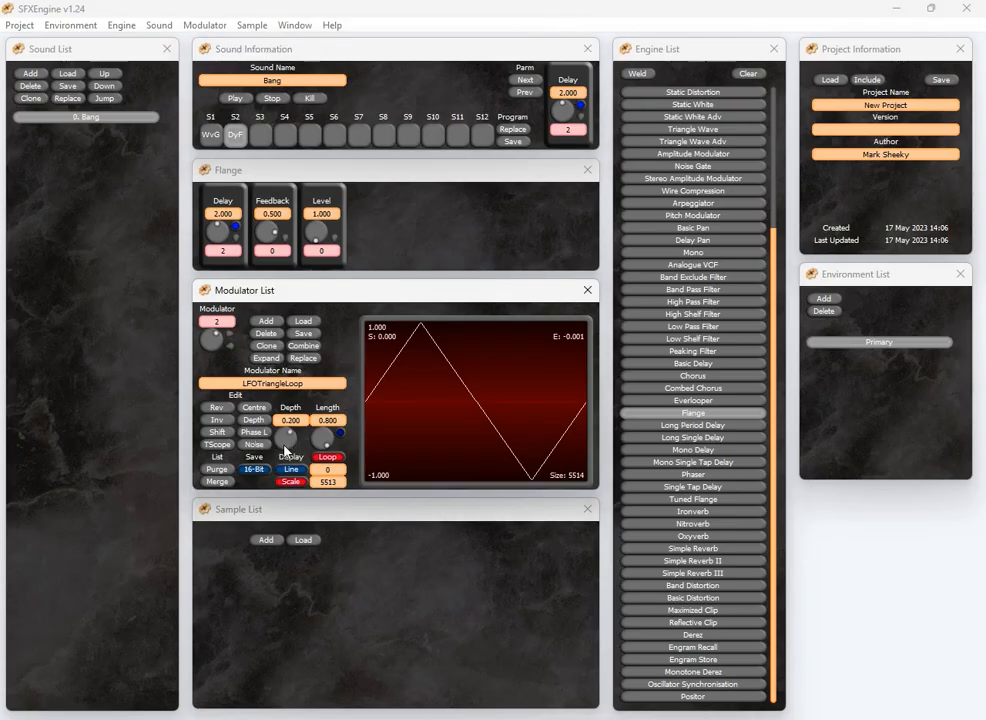
{"action": "left_click_drag", "start_coordinate": [308, 447], "coordinate": [371, 459]}
{"action": "double_click", "coordinate": [286, 443]}
Weld a Band Distortion engine into the third slot
{"action": "left_click", "coordinate": [262, 133]}
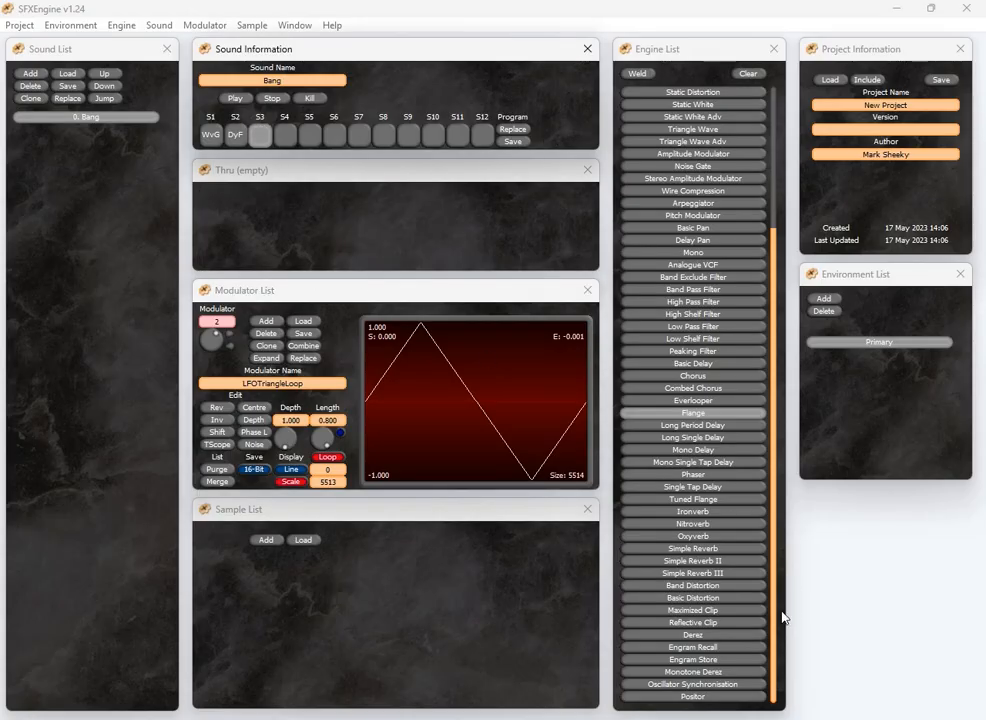
{"action": "left_click", "coordinate": [684, 588]}
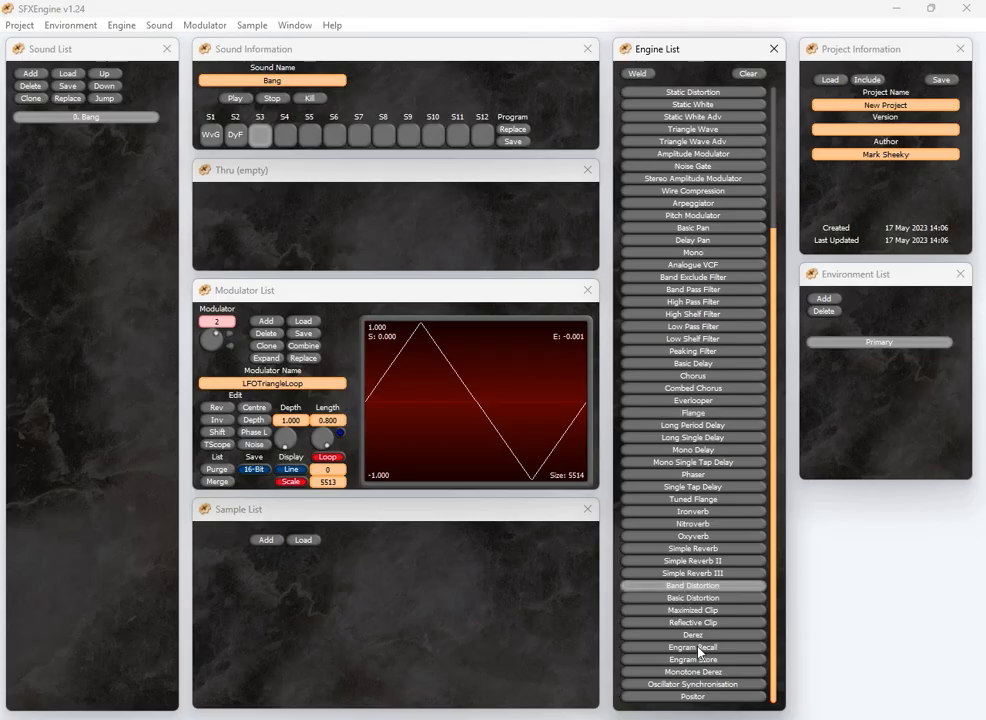
{"action": "left_click", "coordinate": [637, 73]}
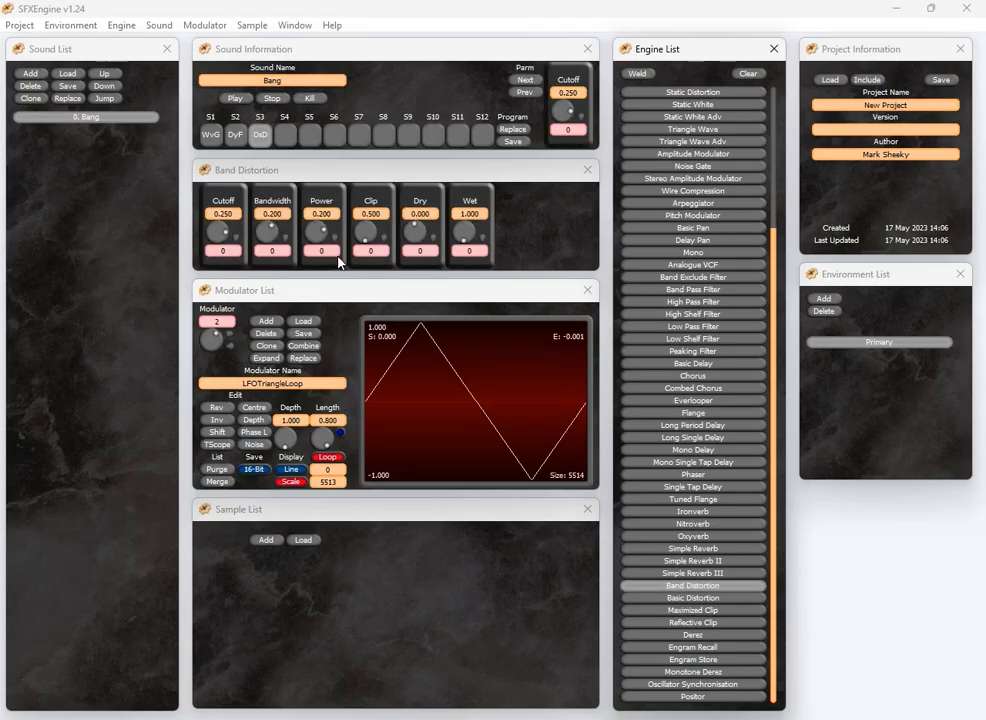
Set the Band Distortion cutoff to 0.540
{"action": "left_click", "coordinate": [225, 240]}
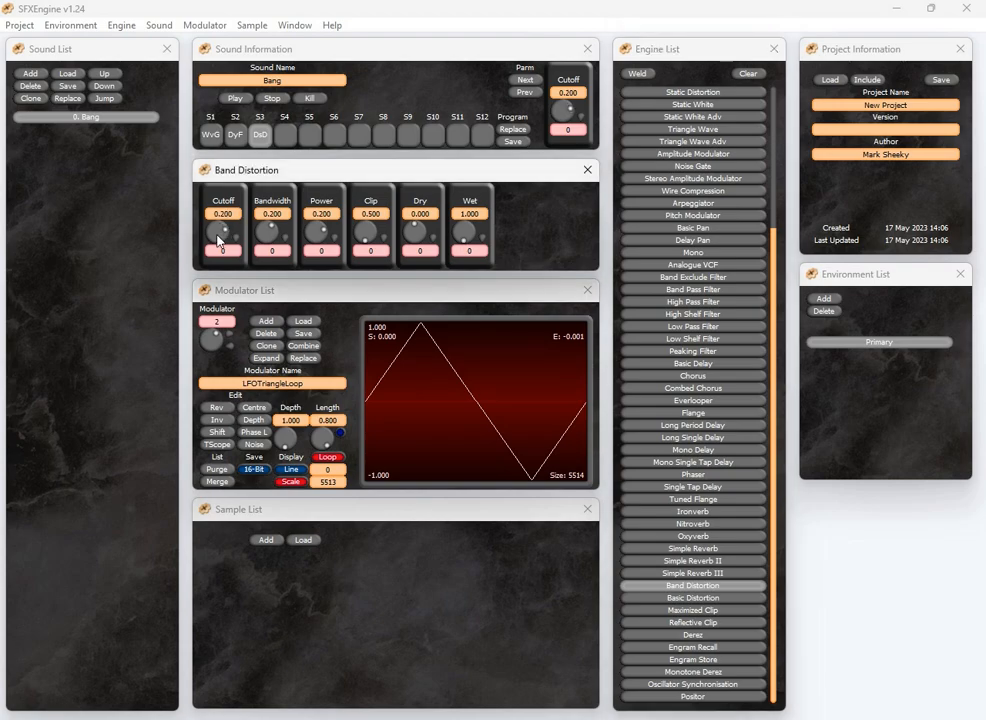
{"action": "left_click_drag", "start_coordinate": [223, 235], "coordinate": [217, 232]}
{"action": "left_click", "coordinate": [219, 239]}
{"action": "left_click", "coordinate": [212, 238]}
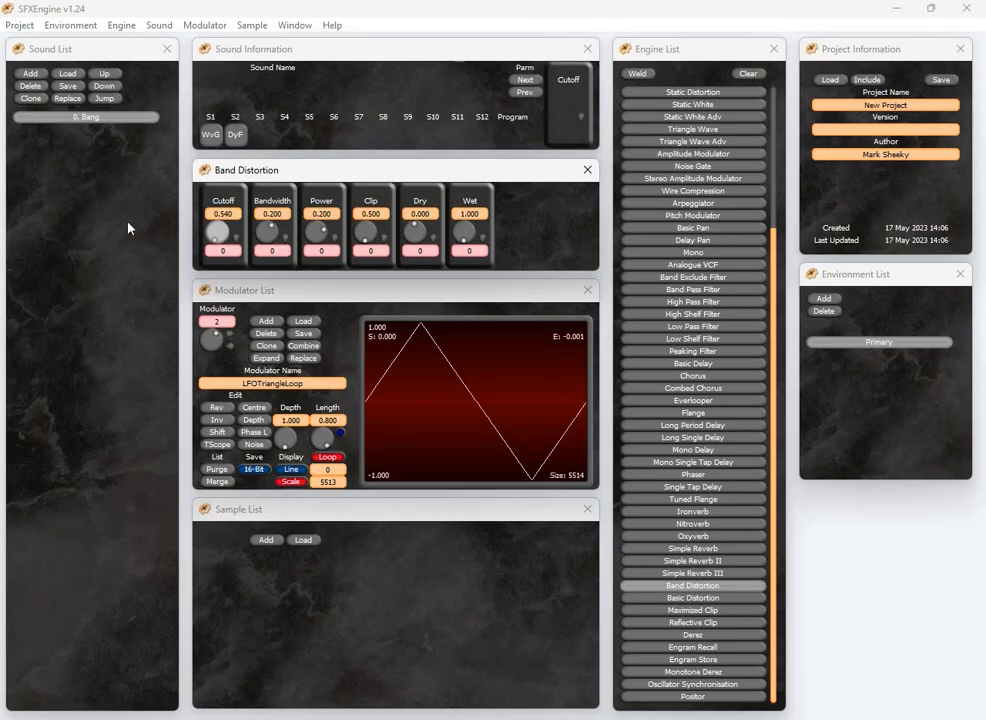
Set the Band Distortion cutoff to 0.140
{"action": "left_click", "coordinate": [221, 240]}
{"action": "left_click", "coordinate": [222, 238]}
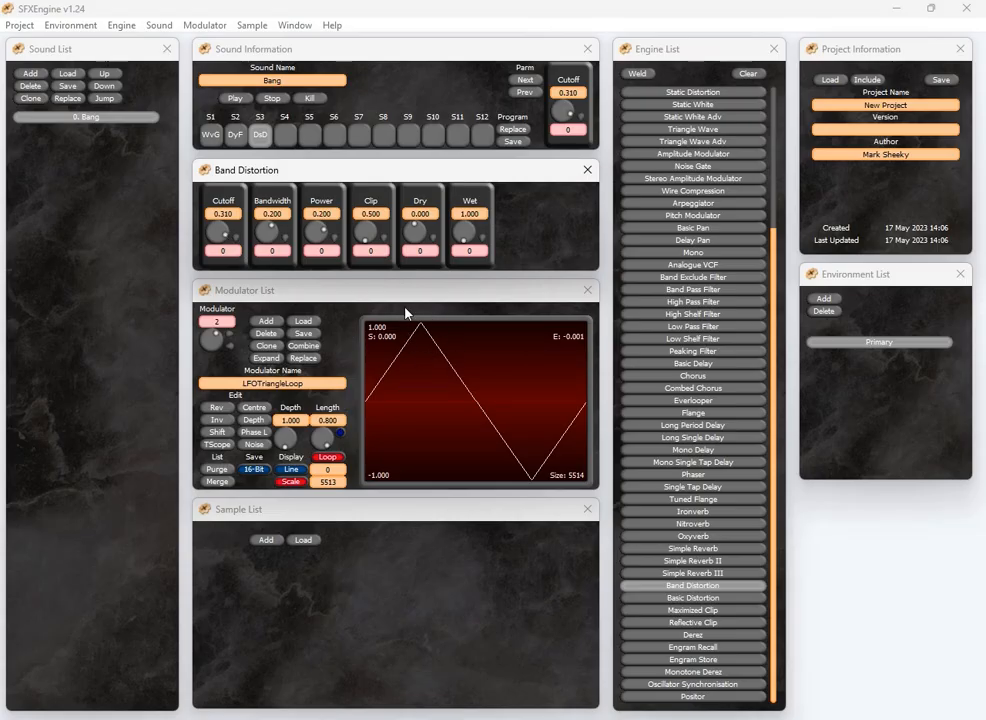
{"action": "left_click_drag", "start_coordinate": [223, 234], "coordinate": [312, 257]}
{"action": "mouse_move", "coordinate": [221, 238]}
{"action": "left_mouse_down"}
{"action": "mouse_move", "coordinate": [185, 230]}
{"action": "mouse_move", "coordinate": [228, 238]}
{"action": "mouse_move", "coordinate": [170, 183]}
{"action": "mouse_move", "coordinate": [237, 246]}
{"action": "left_mouse_up"}
Load the LFOTriangleLoop modulator onto the cutoff and set its depth to 0.100 and length to 0.300
{"action": "left_click", "coordinate": [303, 321]}
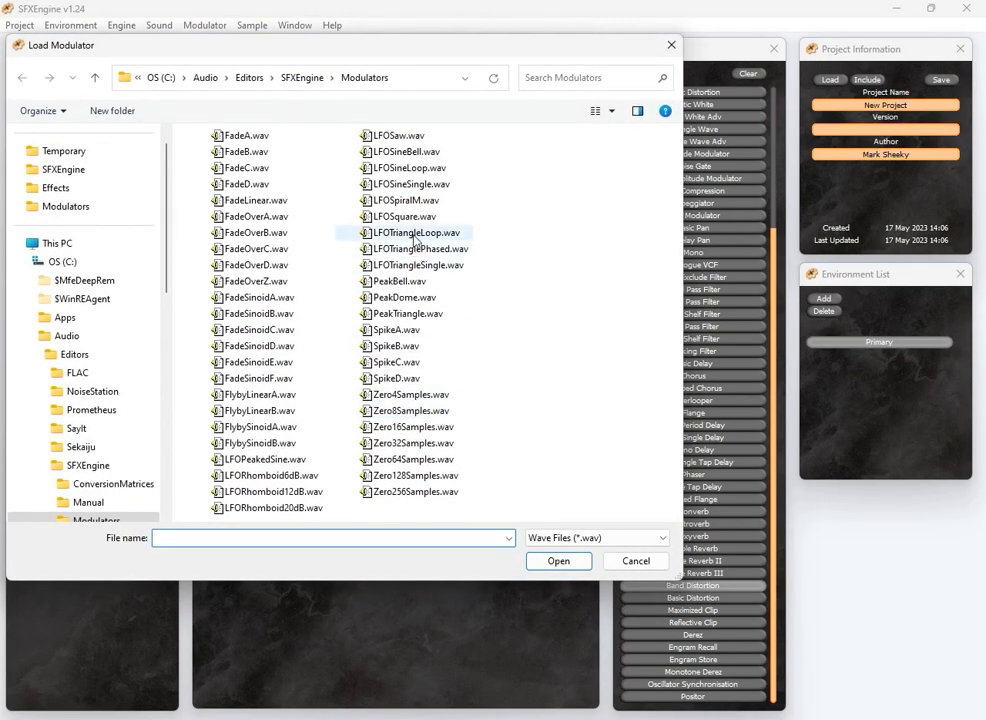
{"action": "left_click", "coordinate": [395, 232]}
{"action": "left_click", "coordinate": [558, 561]}
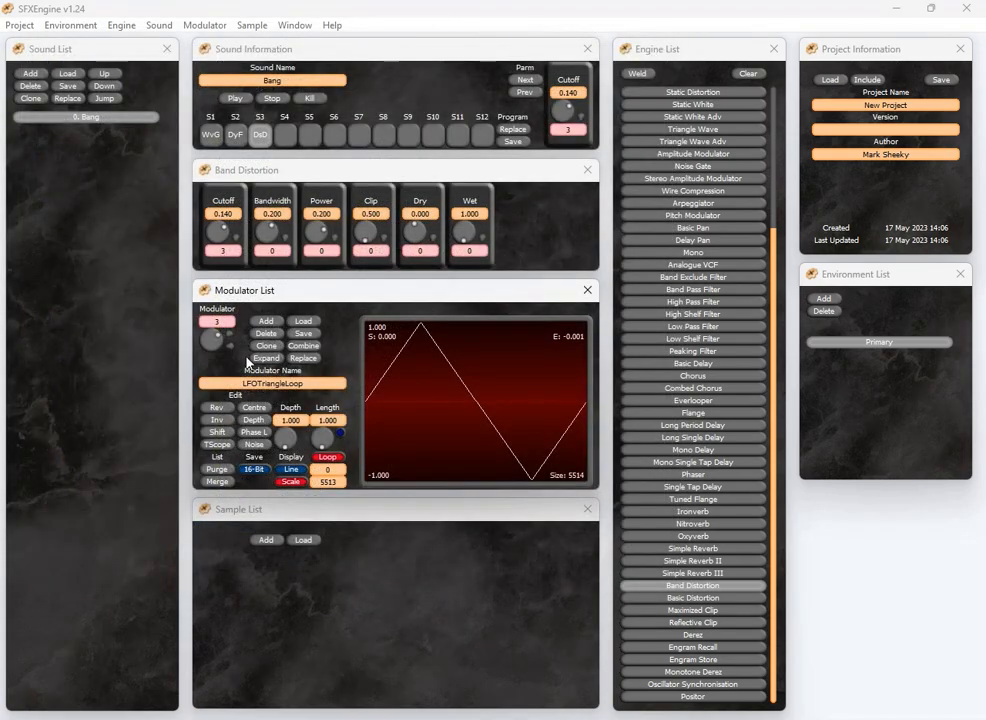
{"action": "left_click_drag", "start_coordinate": [257, 434], "coordinate": [249, 432]}
{"action": "left_click_drag", "start_coordinate": [330, 428], "coordinate": [363, 426]}
Set the Band Distortion power to 0.400, clip to 0.200 and dry to 1.000
{"action": "left_click", "coordinate": [220, 238]}
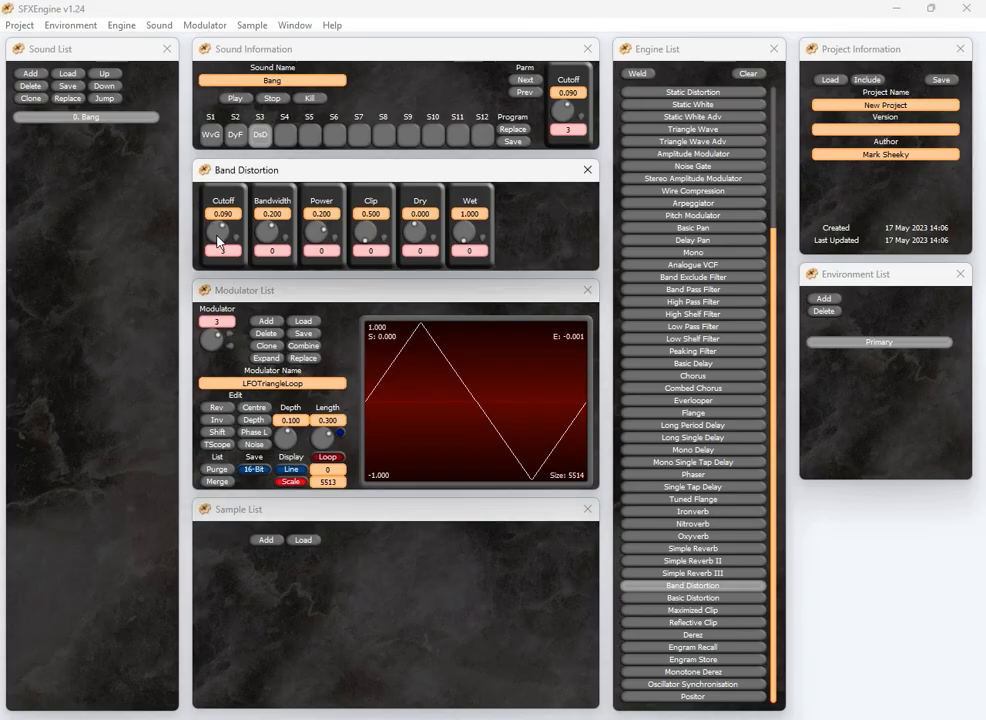
{"action": "left_click_drag", "start_coordinate": [416, 232], "coordinate": [508, 255]}
{"action": "left_click_drag", "start_coordinate": [416, 235], "coordinate": [340, 232]}
{"action": "left_click_drag", "start_coordinate": [412, 232], "coordinate": [275, 235]}
{"action": "left_click_drag", "start_coordinate": [462, 233], "coordinate": [543, 253]}
{"action": "left_click_drag", "start_coordinate": [271, 229], "coordinate": [359, 233]}
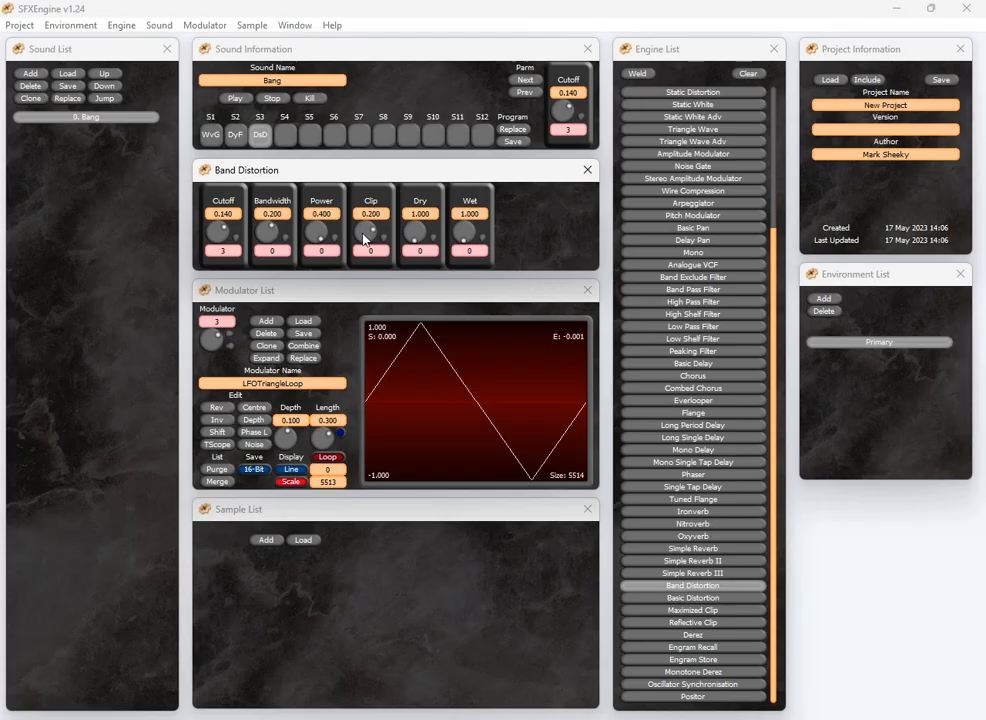
Weld a Pulse Wave engine into the fourth slot
{"action": "left_click", "coordinate": [286, 134]}
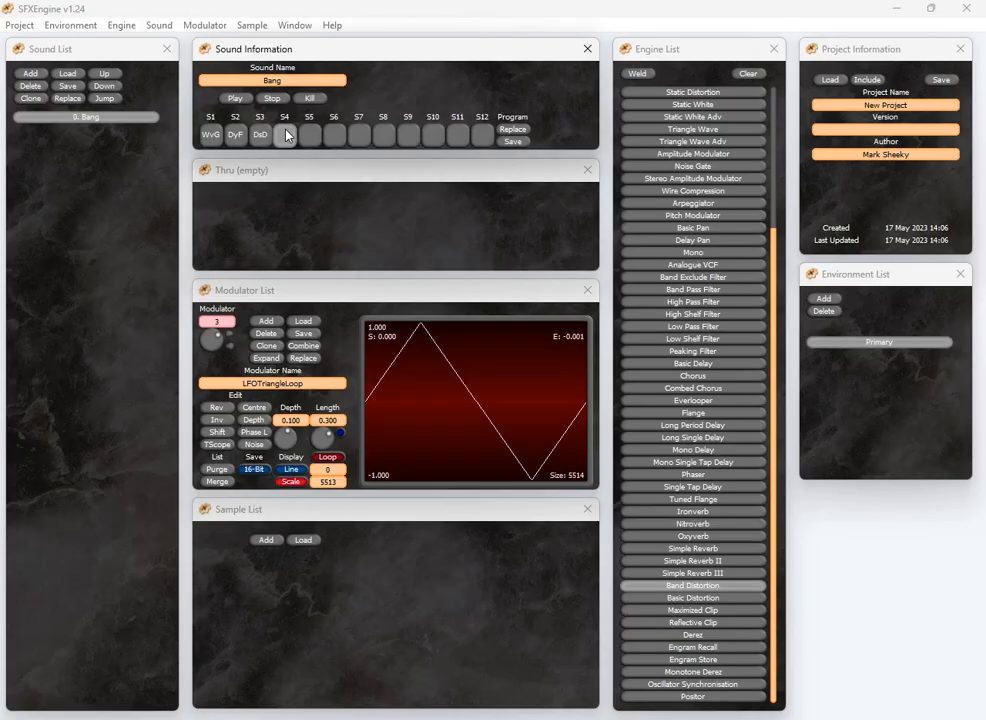
{"action": "scroll", "coordinate": [748, 264], "scroll_direction": "up", "scroll_amount": 5}
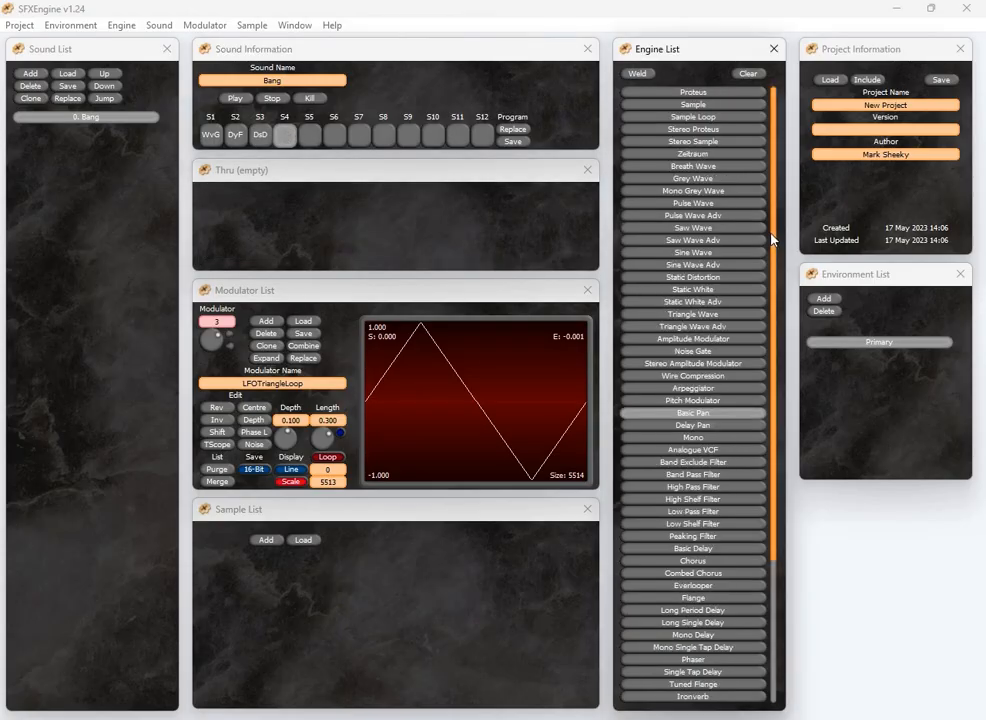
{"action": "left_click", "coordinate": [697, 204]}
{"action": "left_click", "coordinate": [635, 76]}
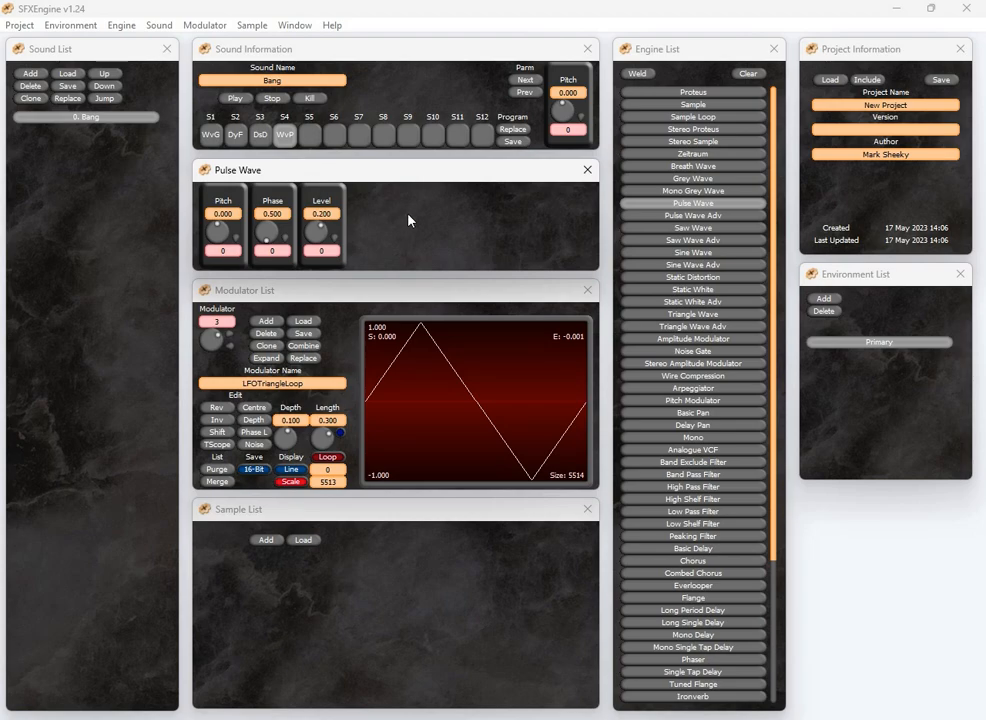
Load the FadeLinear modulator onto the Pulse Wave level
{"action": "left_click", "coordinate": [275, 100]}
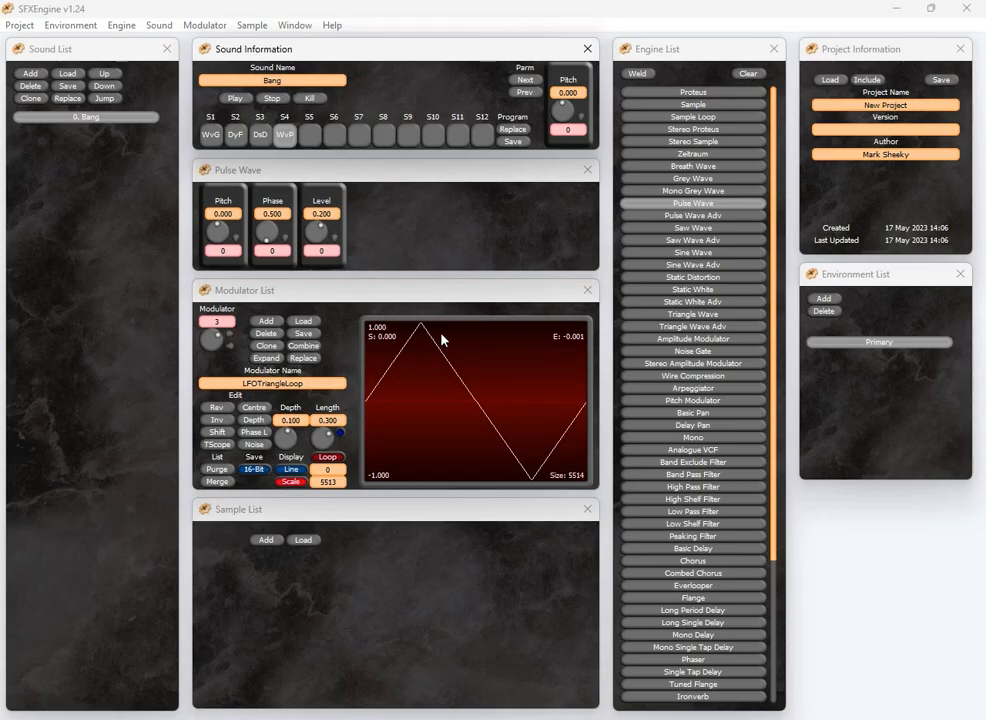
{"action": "left_click", "coordinate": [335, 237]}
{"action": "double_click", "coordinate": [261, 206]}
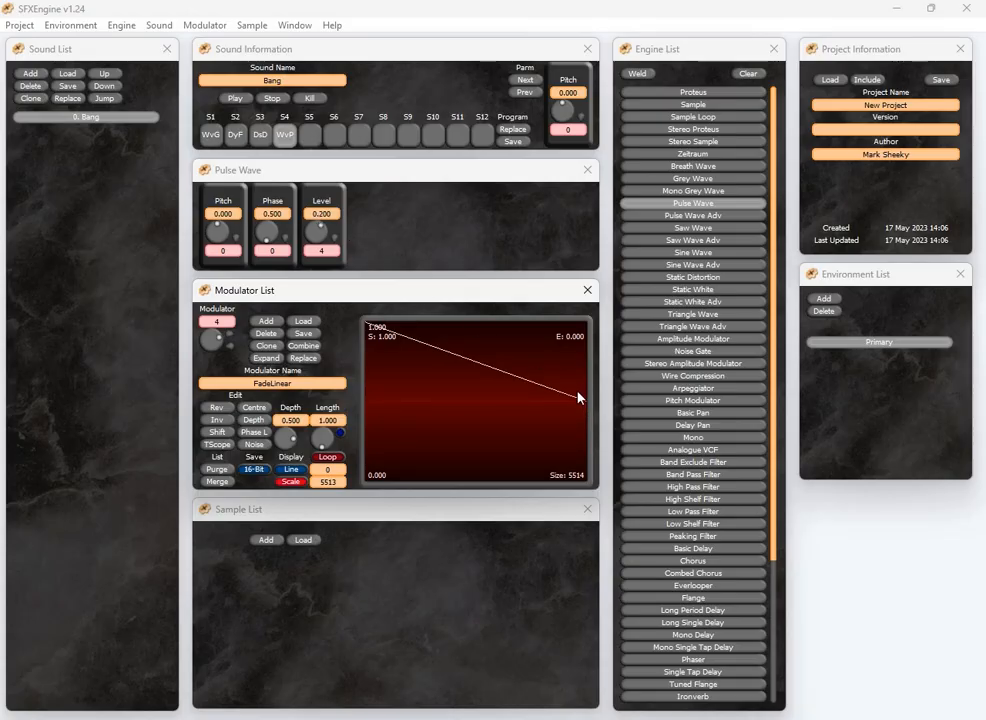
Set the Pulse Wave level to 0.000 and the FadeLinear modulator length to 0.300
{"action": "left_click_drag", "start_coordinate": [321, 232], "coordinate": [308, 233]}
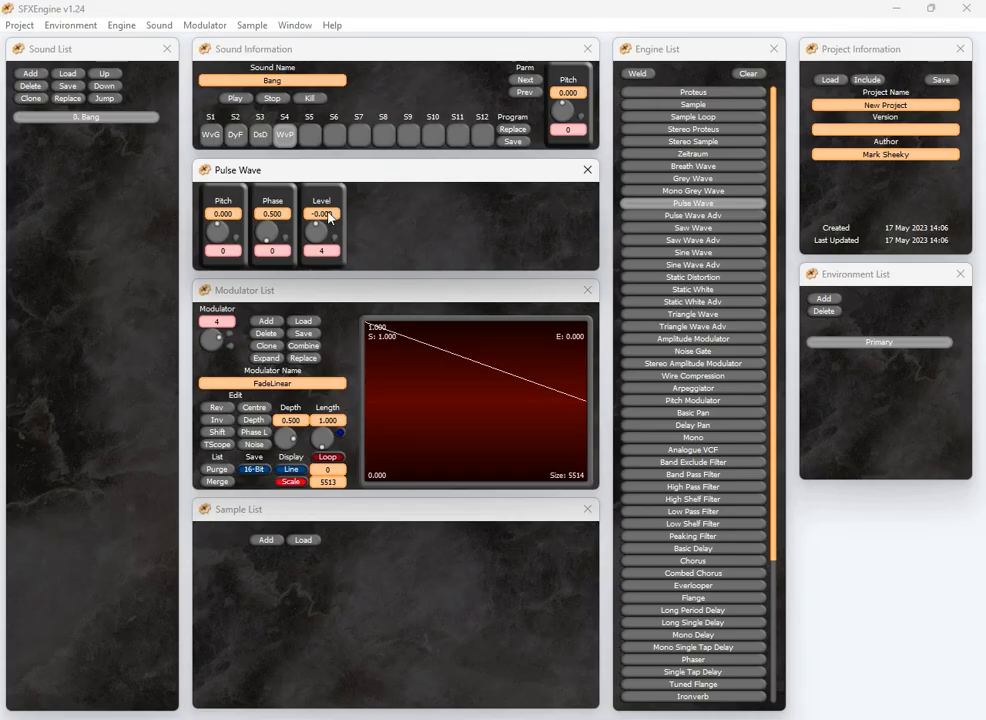
{"action": "left_click", "coordinate": [329, 214]}
{"action": "type", "text": "0.000000"}
{"action": "key", "text": "Return"}
{"action": "left_click_drag", "start_coordinate": [323, 437], "coordinate": [289, 433]}
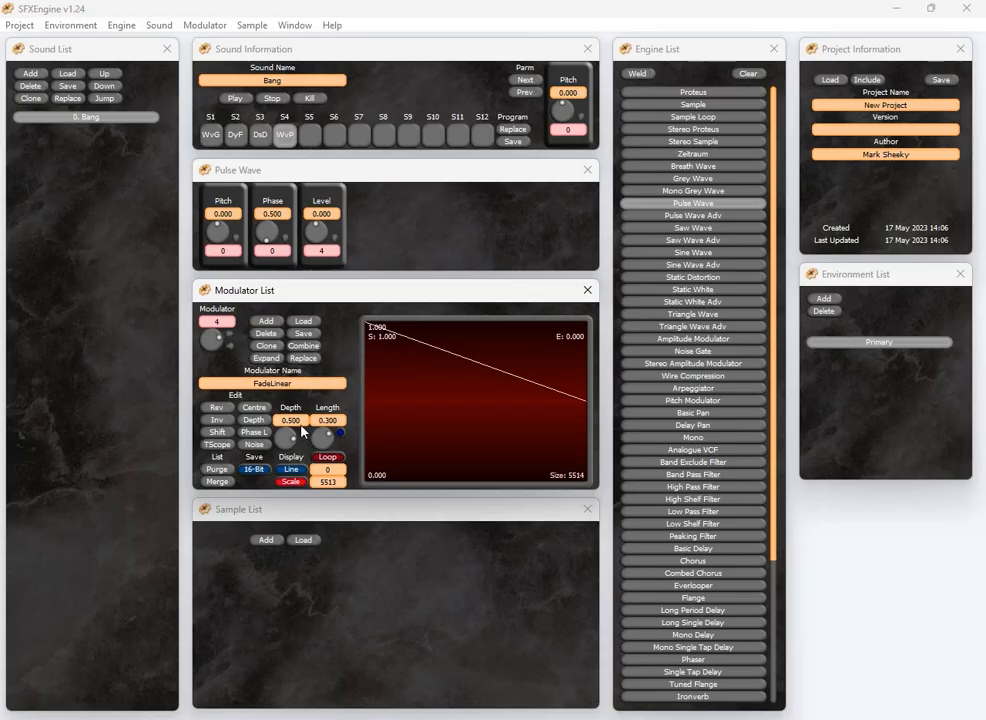
Set the Pulse Wave phase to 0.400 and modulate its pitch with LFOSineLoop at length 0.100
{"action": "left_click_drag", "start_coordinate": [267, 234], "coordinate": [261, 235]}
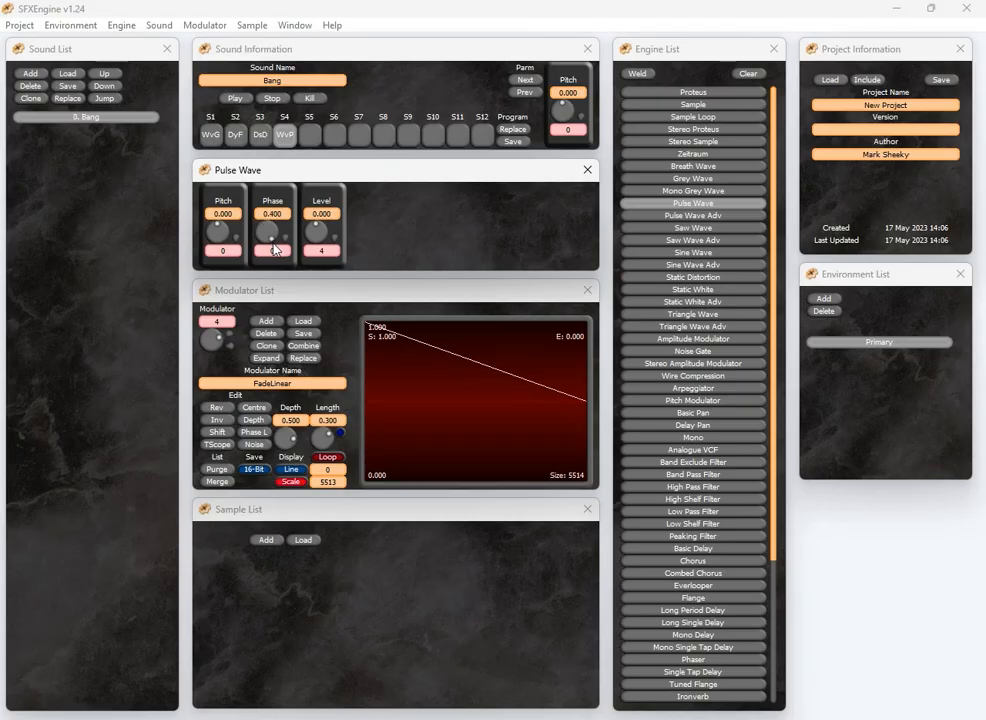
{"action": "left_click", "coordinate": [303, 321]}
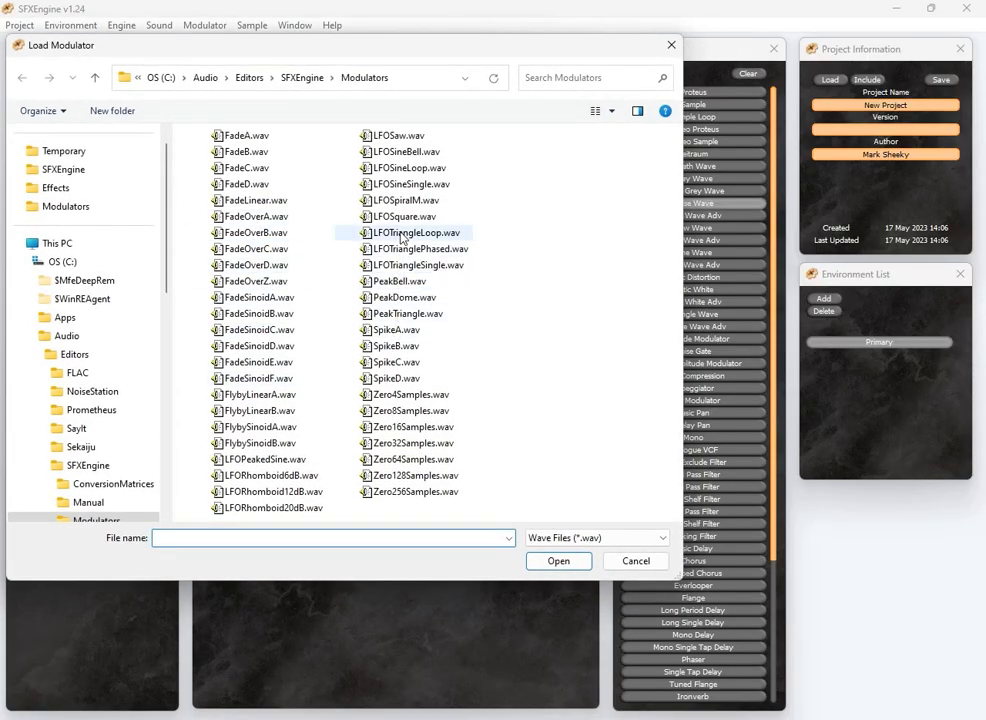
{"action": "double_click", "coordinate": [405, 168]}
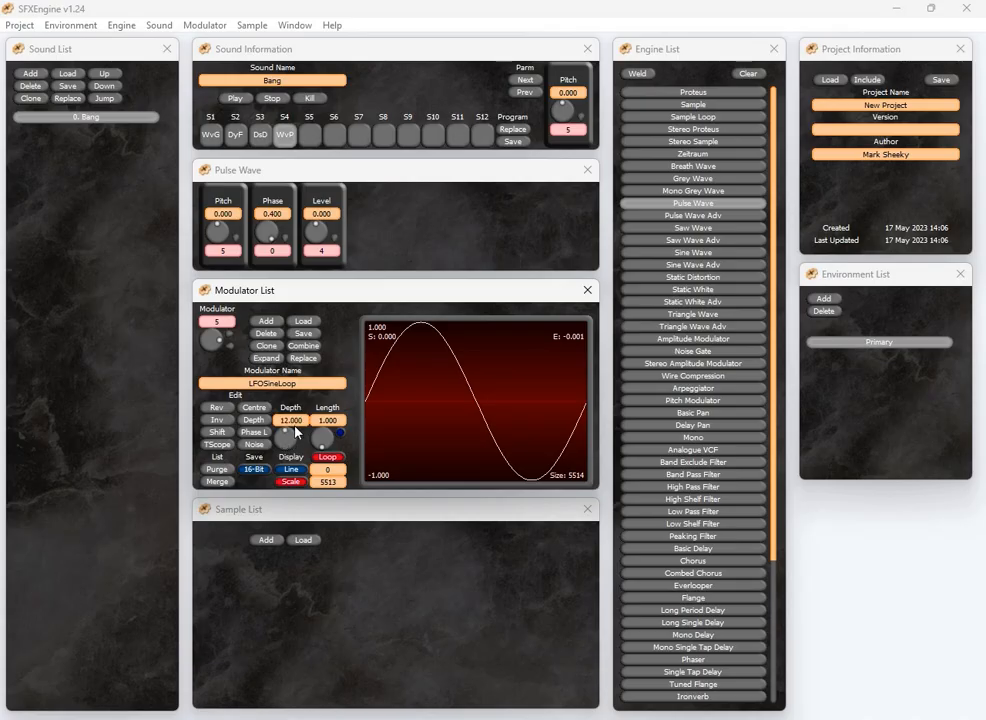
{"action": "left_click_drag", "start_coordinate": [322, 438], "coordinate": [317, 448]}
Weld an Amplitude Modulator engine into the fifth slot
{"action": "left_click", "coordinate": [310, 134]}
{"action": "left_click", "coordinate": [699, 340]}
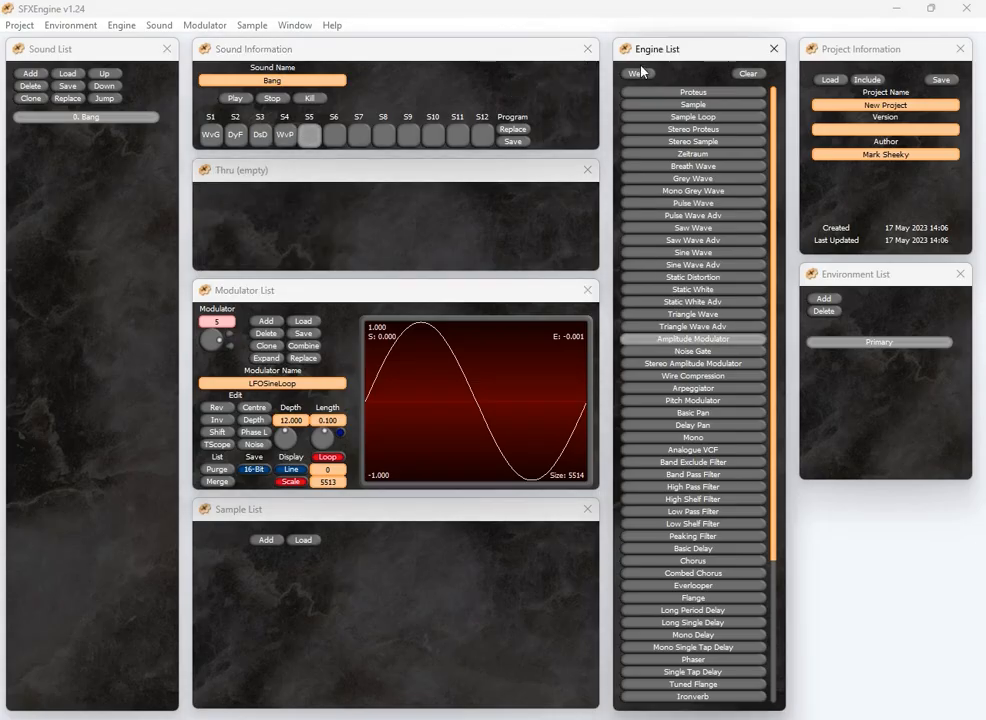
{"action": "mouse_move", "coordinate": [220, 242]}
{"action": "left_mouse_down"}
{"action": "mouse_move", "coordinate": [212, 242]}
{"action": "mouse_move", "coordinate": [226, 244]}
{"action": "left_mouse_up"}
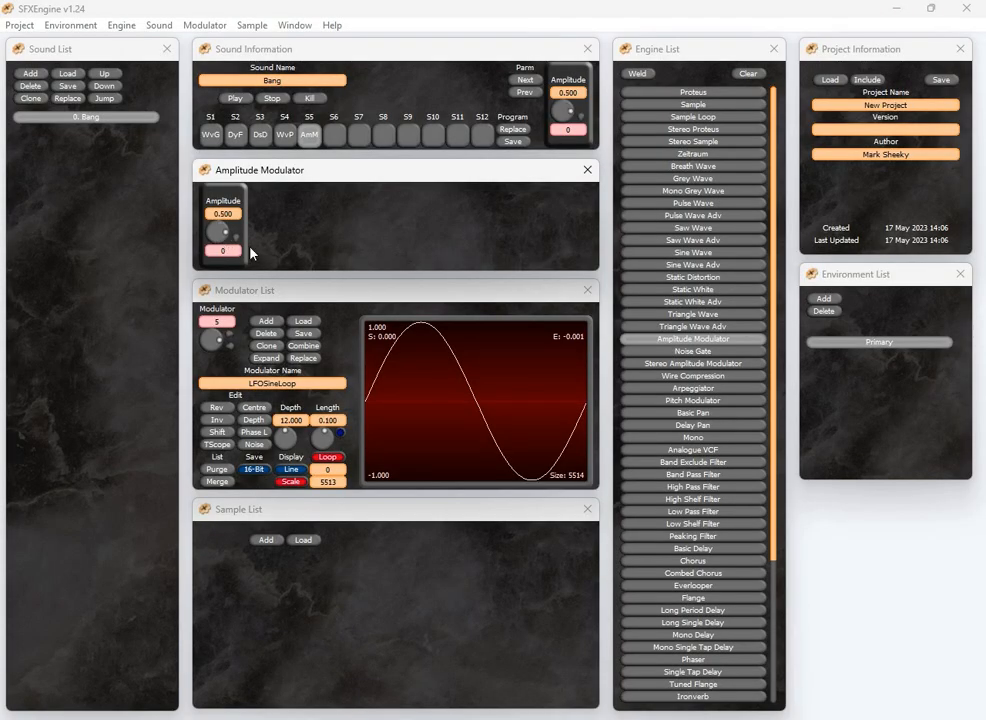